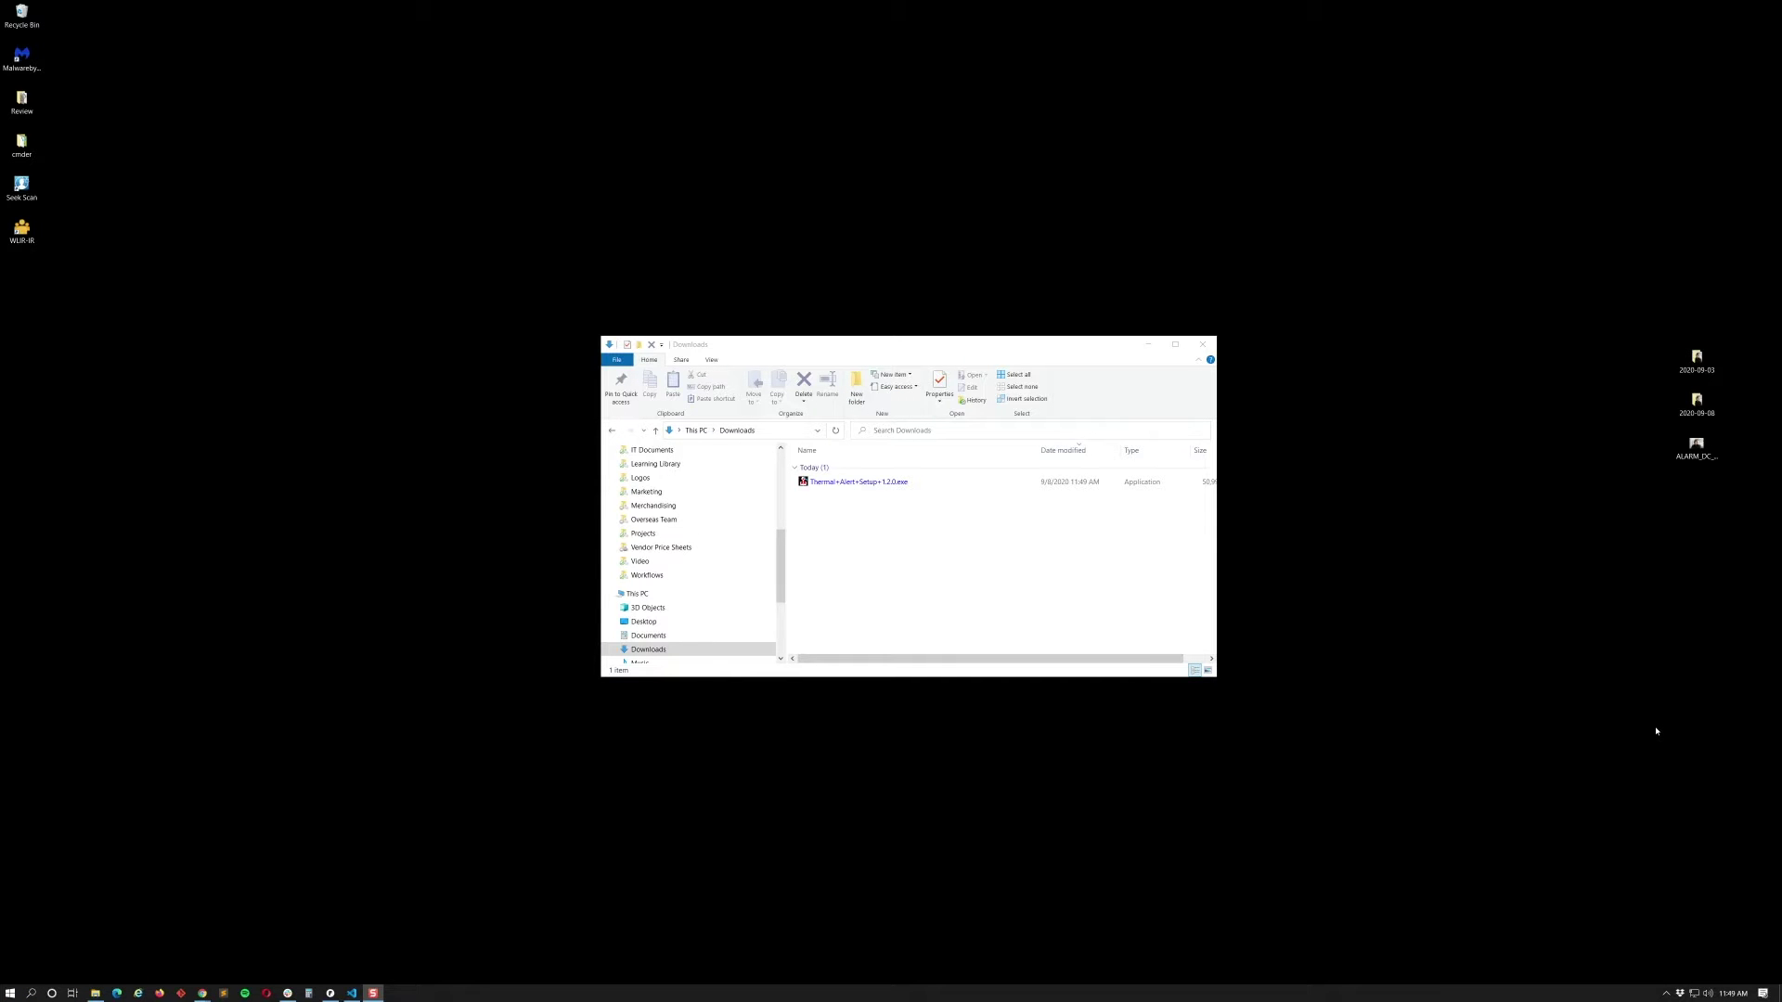
- Run the Thermal Alert 1.2.0 installer from Downloads, allowing it past the SmartScreen block, and minimize the Downloads window
click(887, 490)
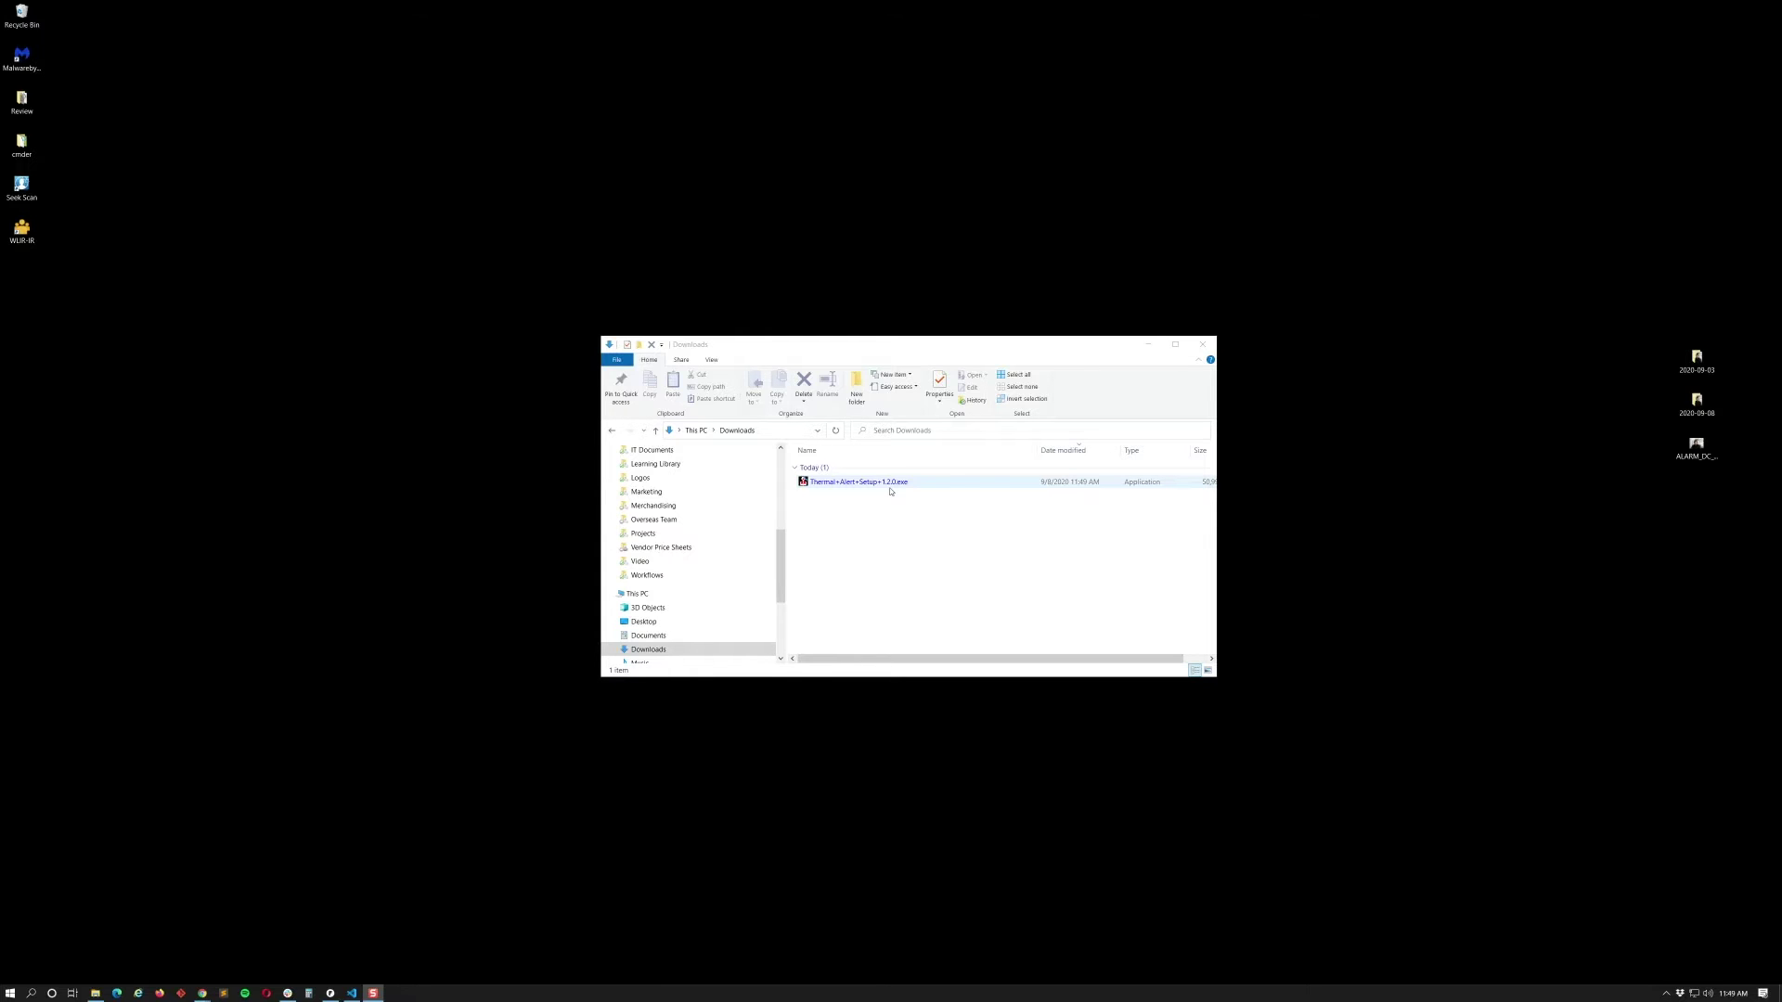
double_click(889, 484)
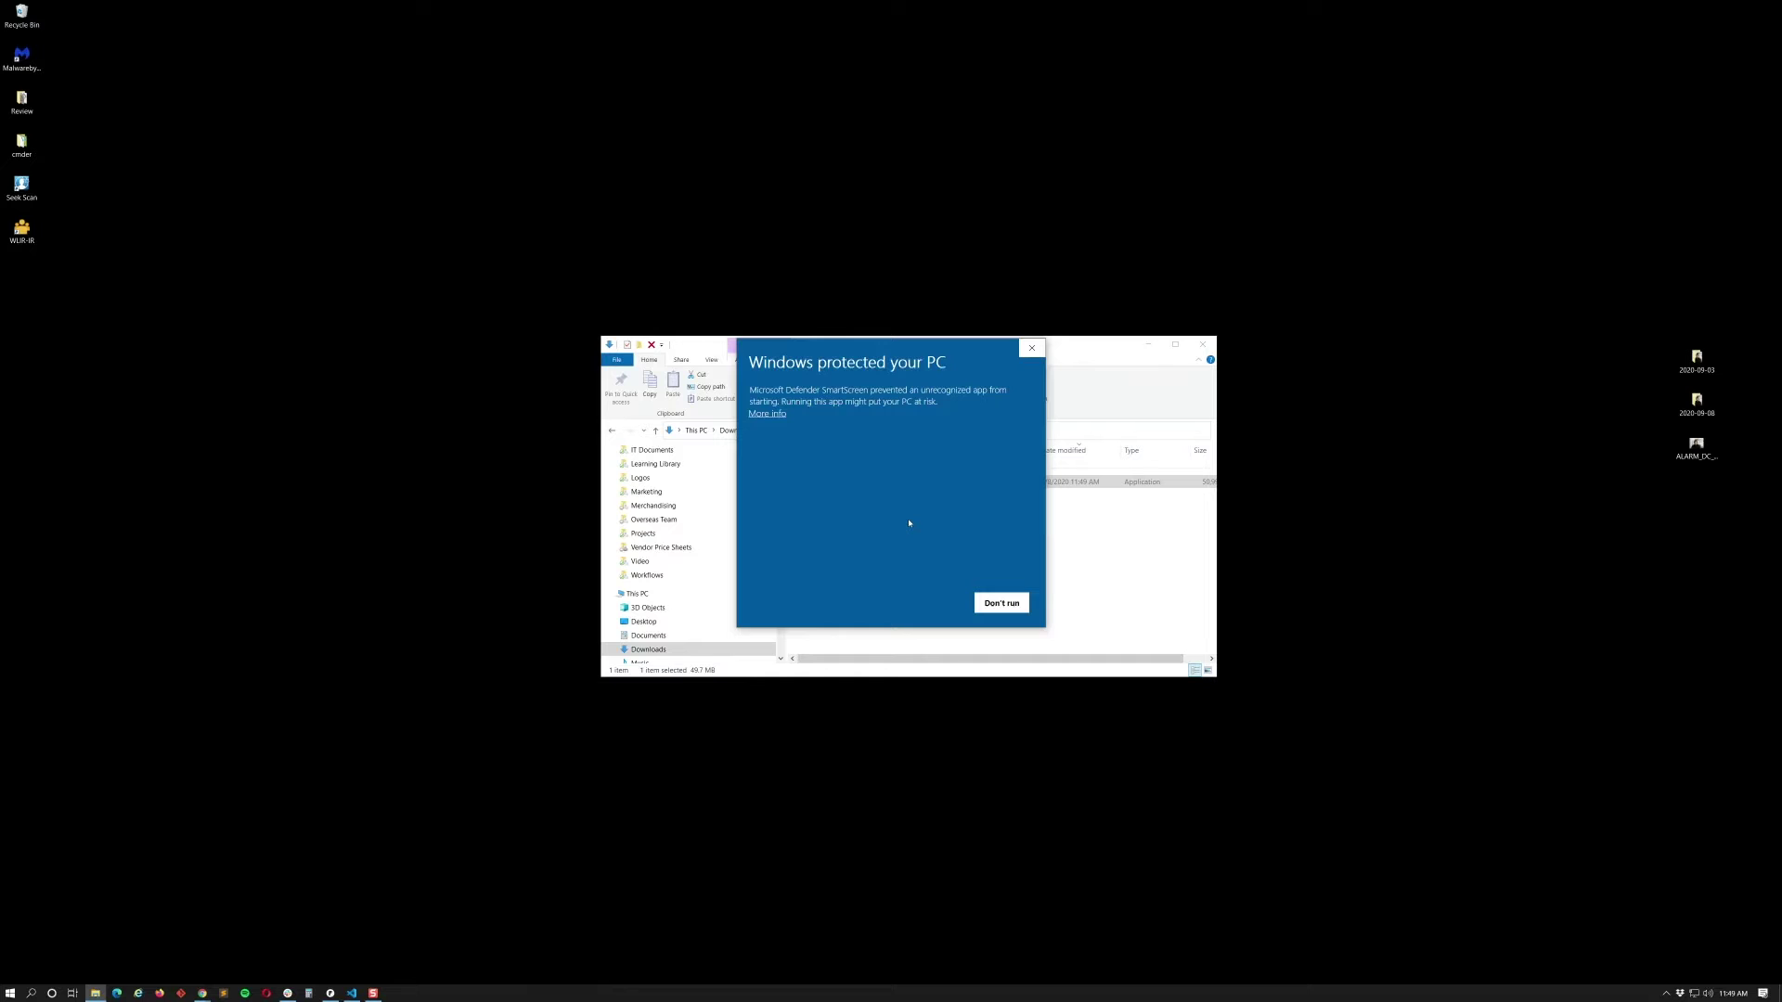
click(767, 414)
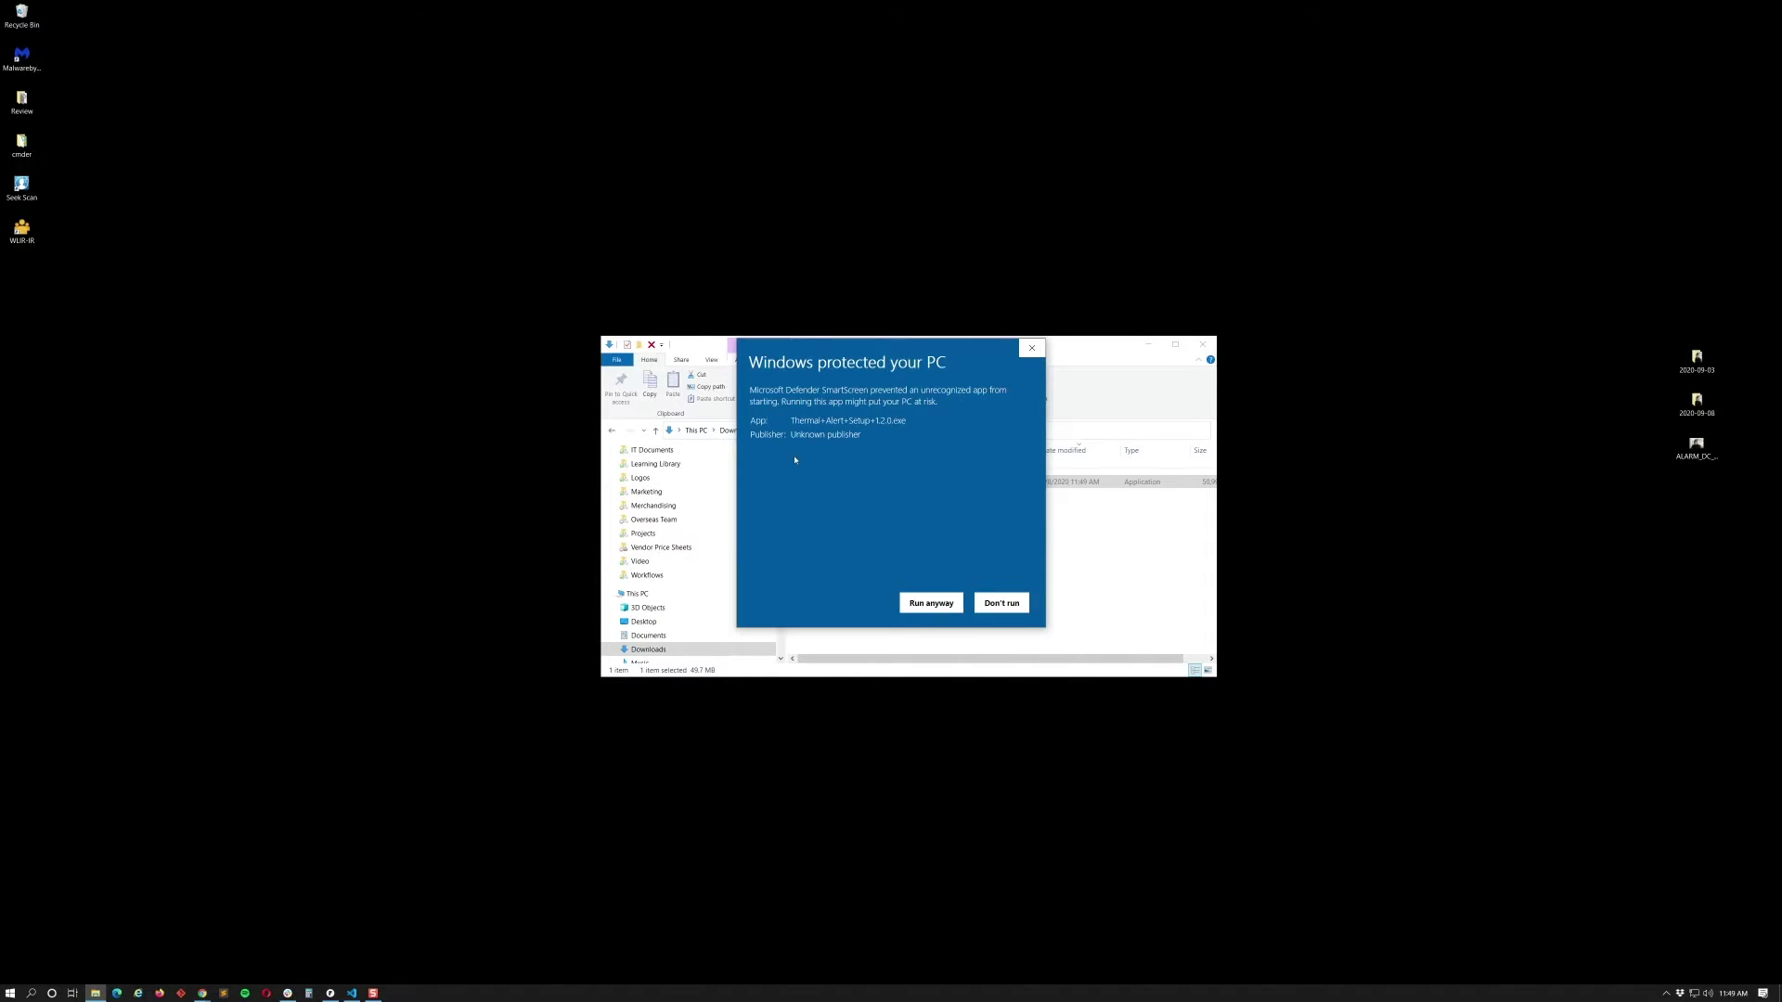
click(932, 604)
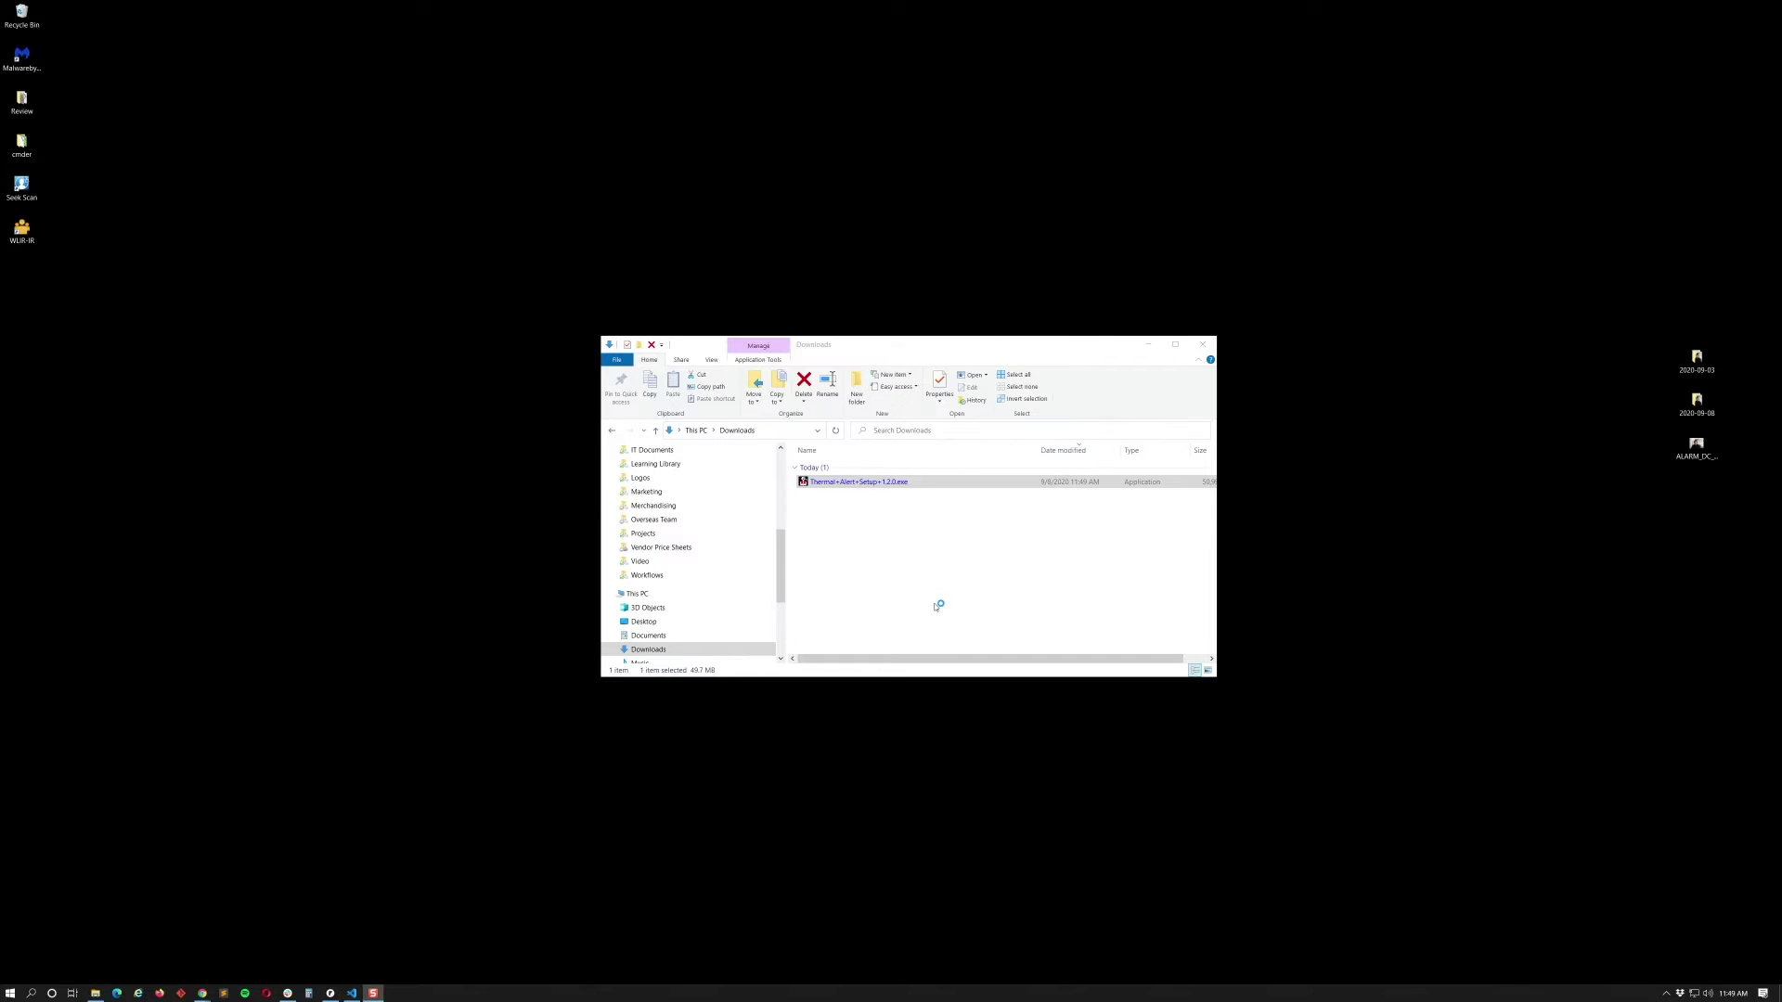
click(1148, 344)
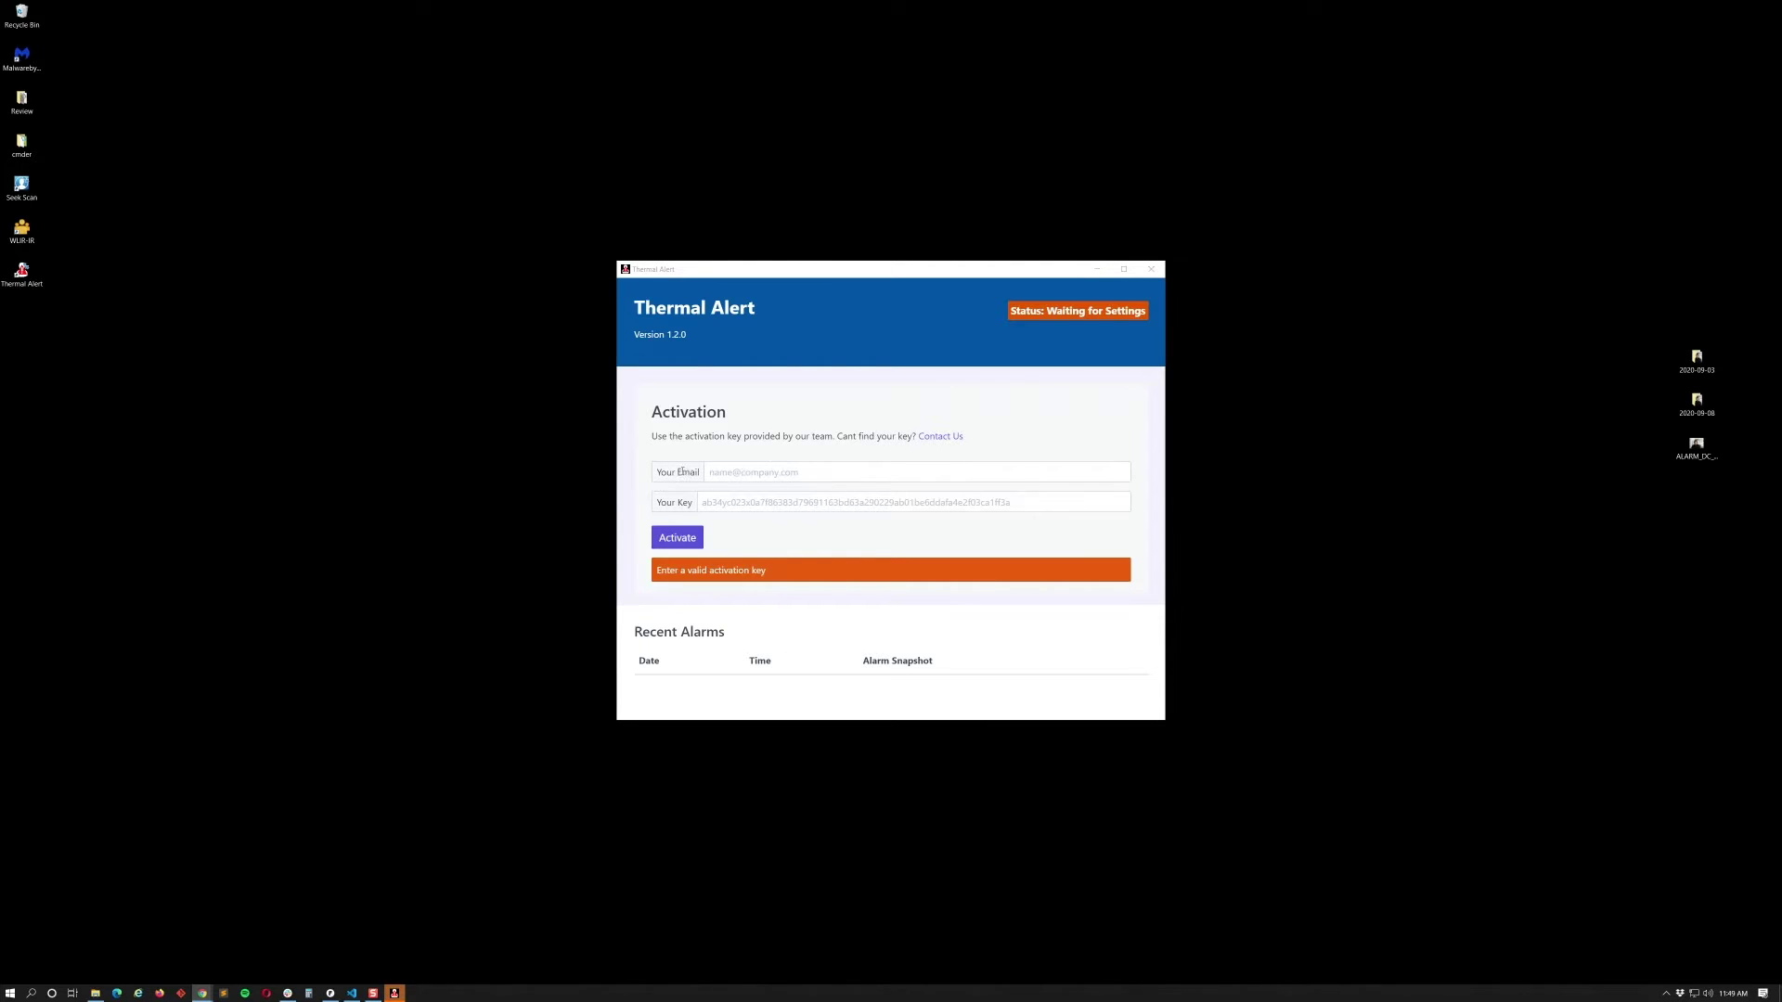
- Activate Thermal Alert with the registered email address and the activation key
click(768, 473)
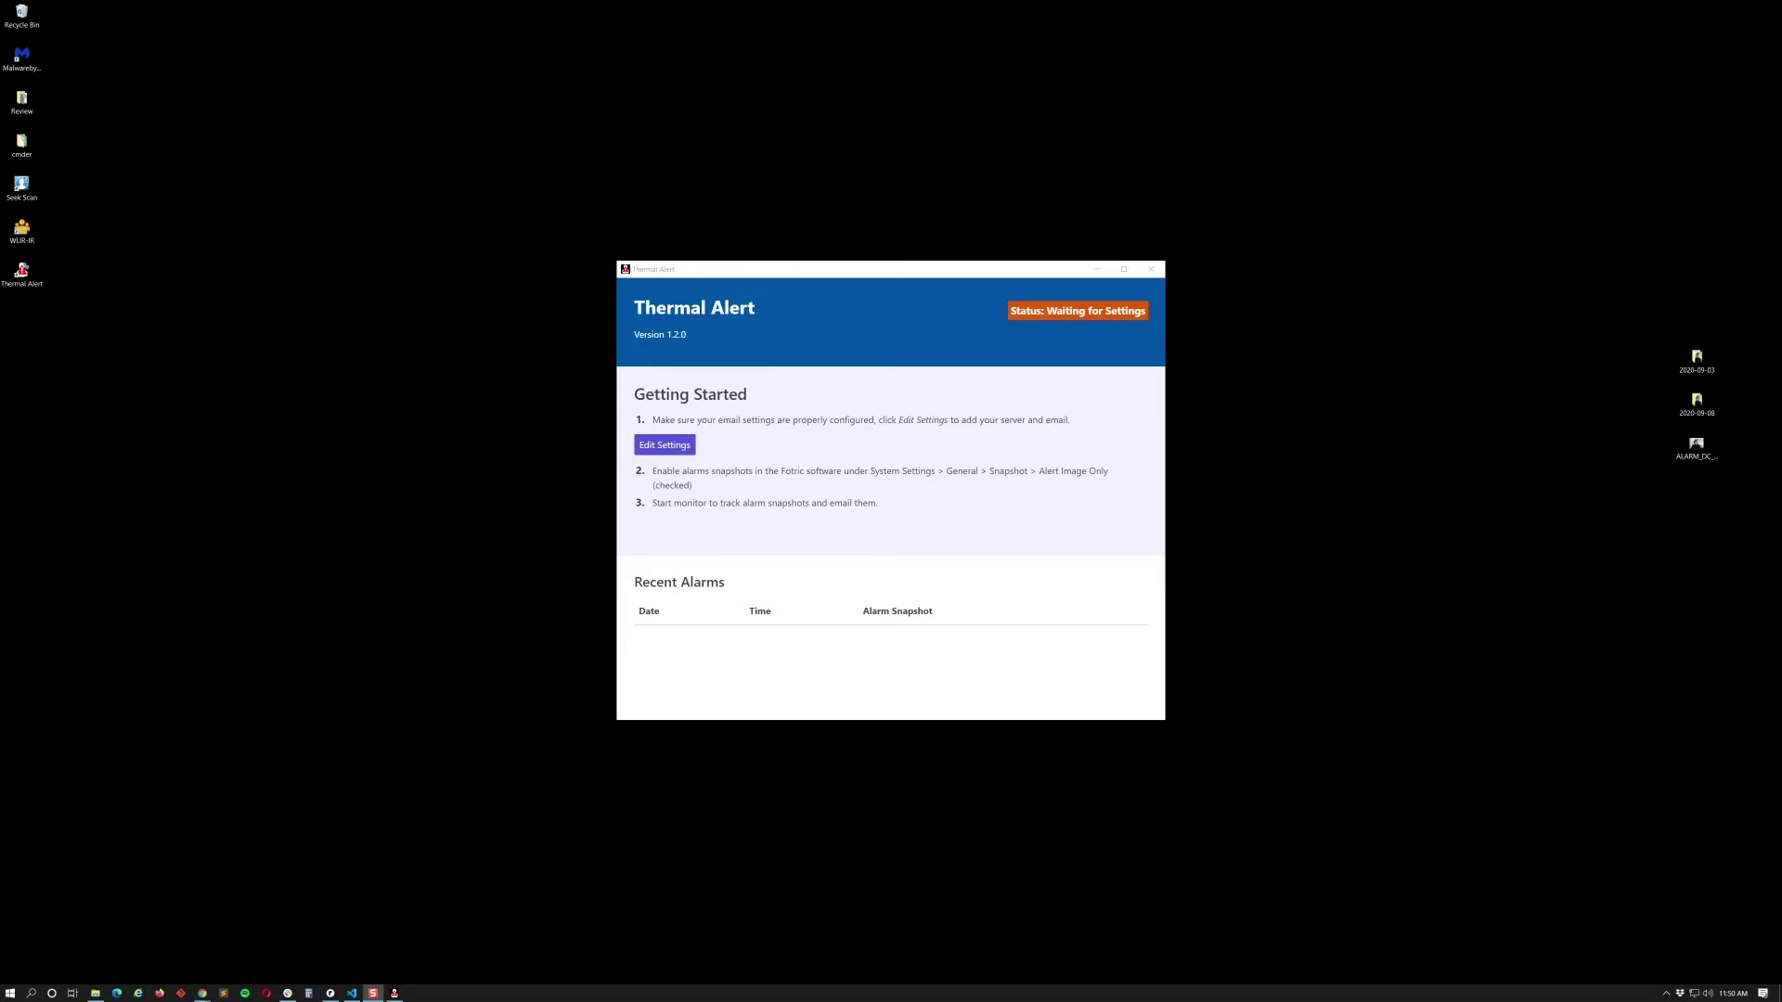
- Open the email settings from the Getting Started instructions and enlarge the settings window until the whole form fits
drag(660, 403, 935, 505)
click(934, 504)
click(667, 448)
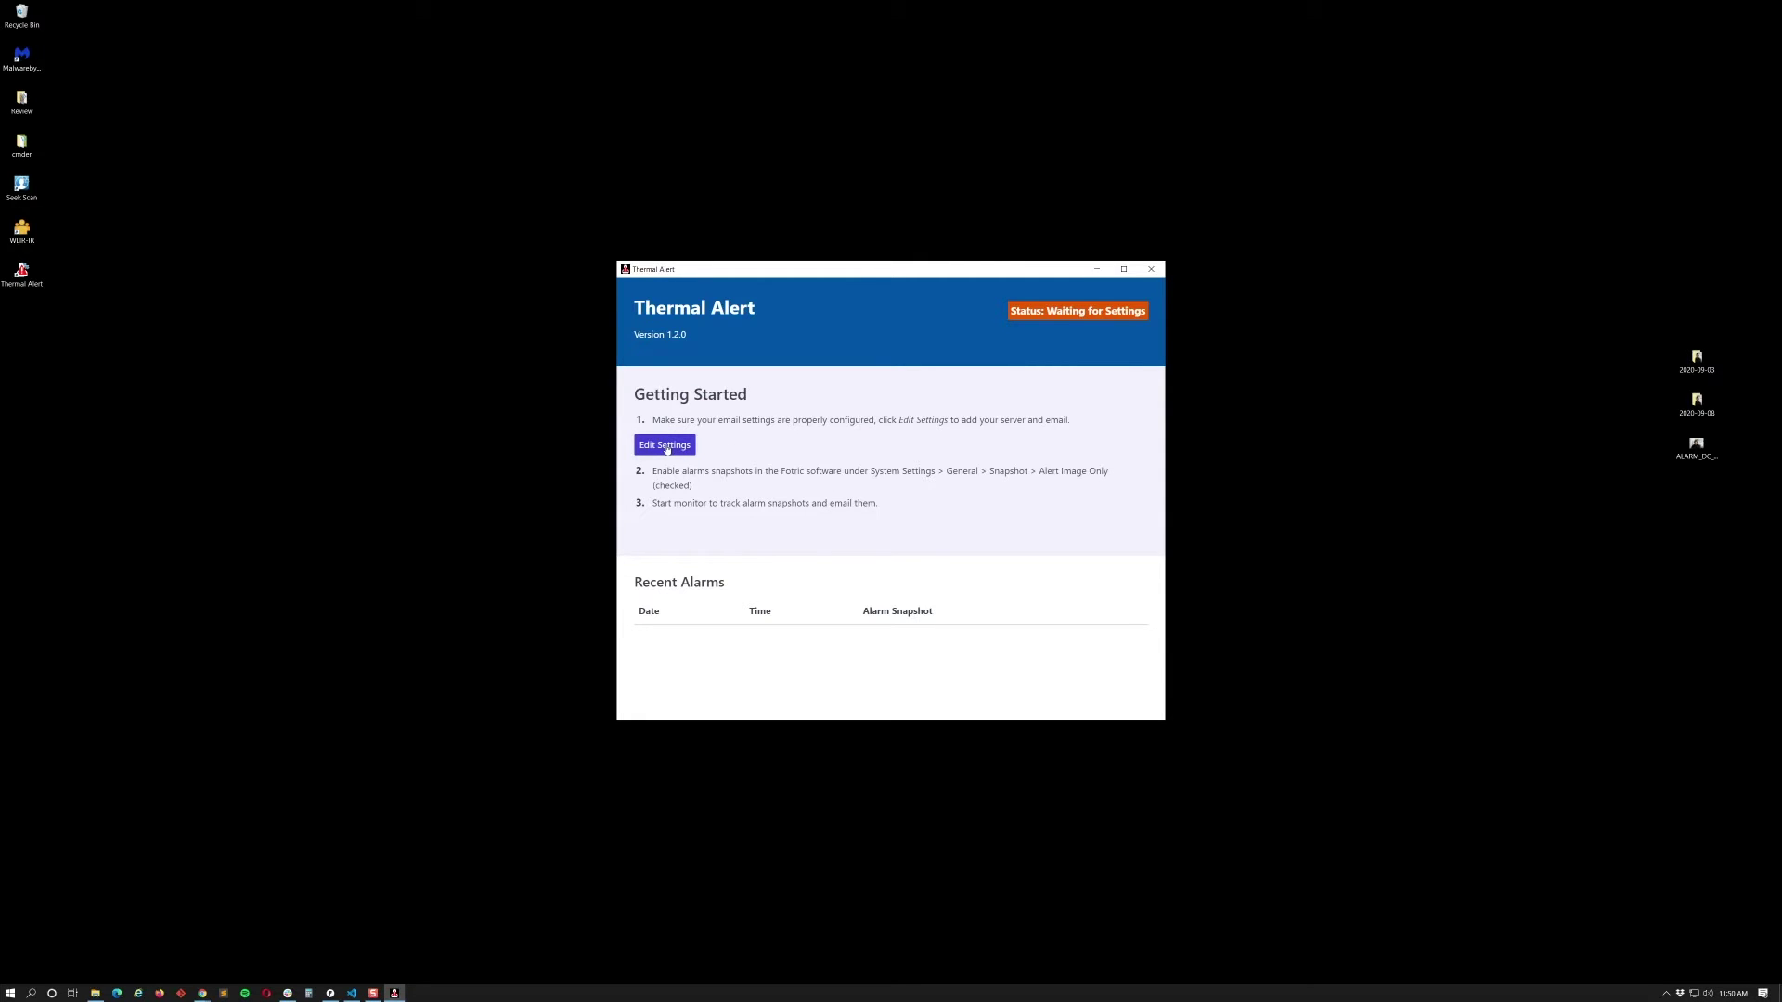
click(667, 447)
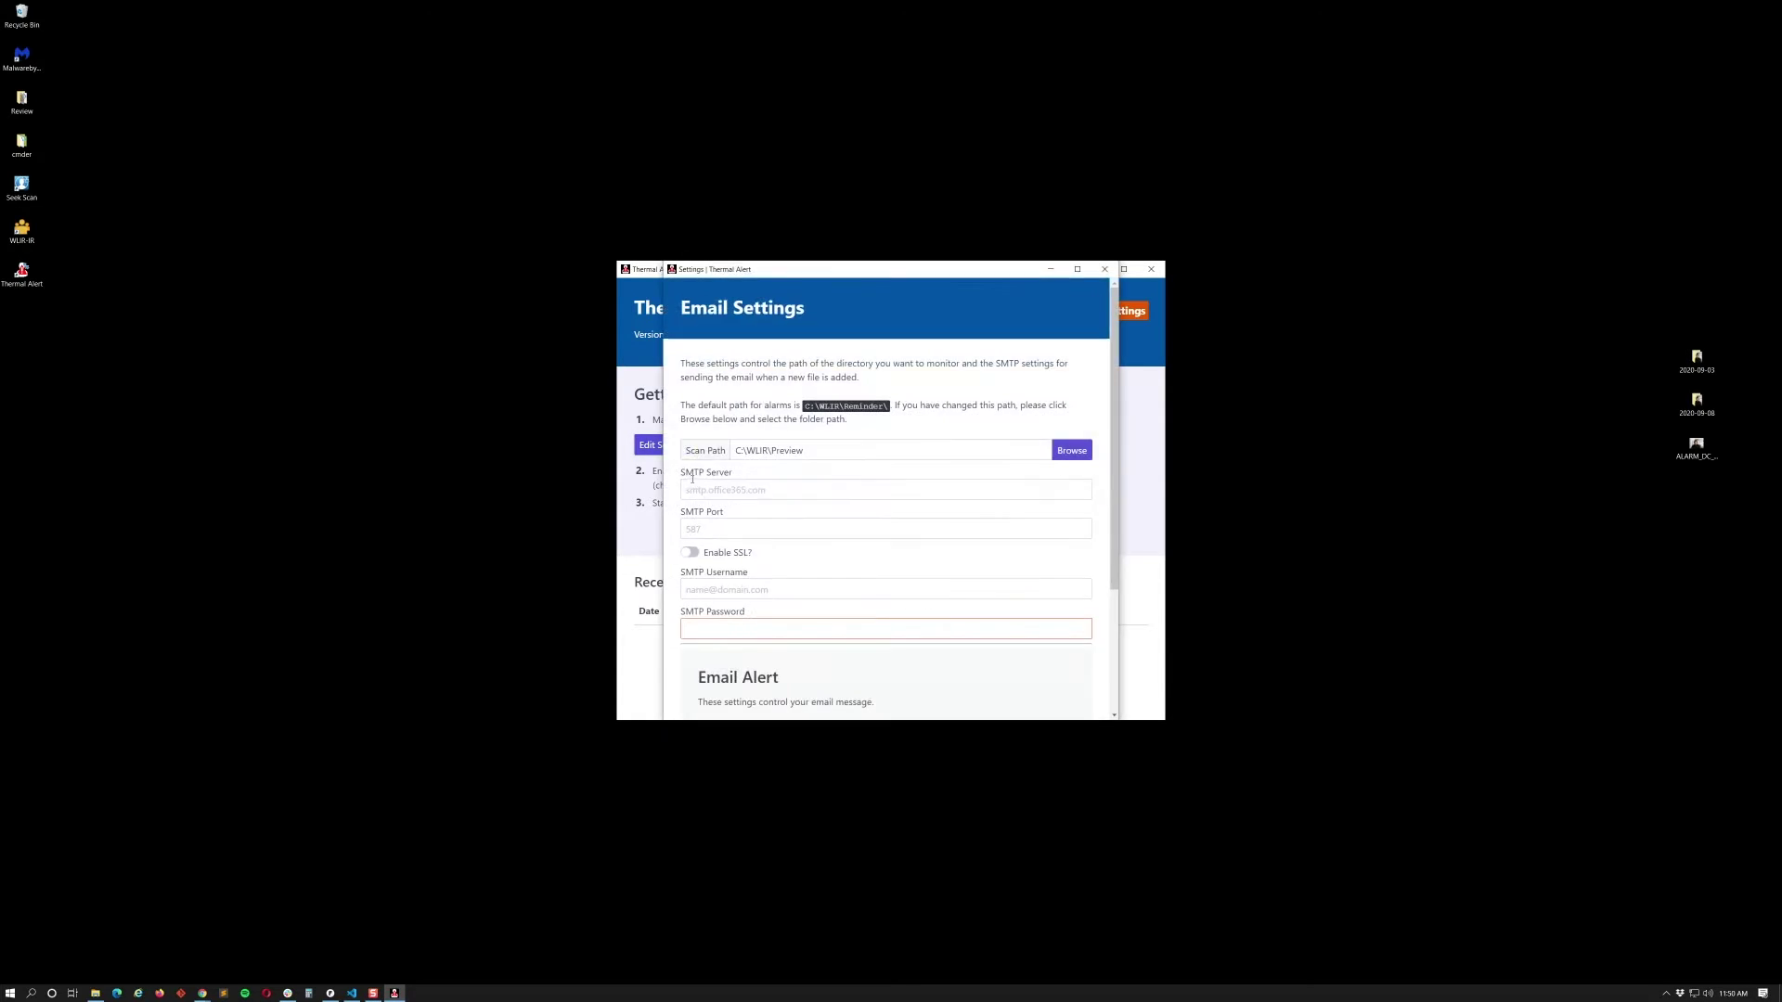
scroll(990, 483, down, 1)
scroll(994, 464, up, 1)
drag(840, 720, 847, 915)
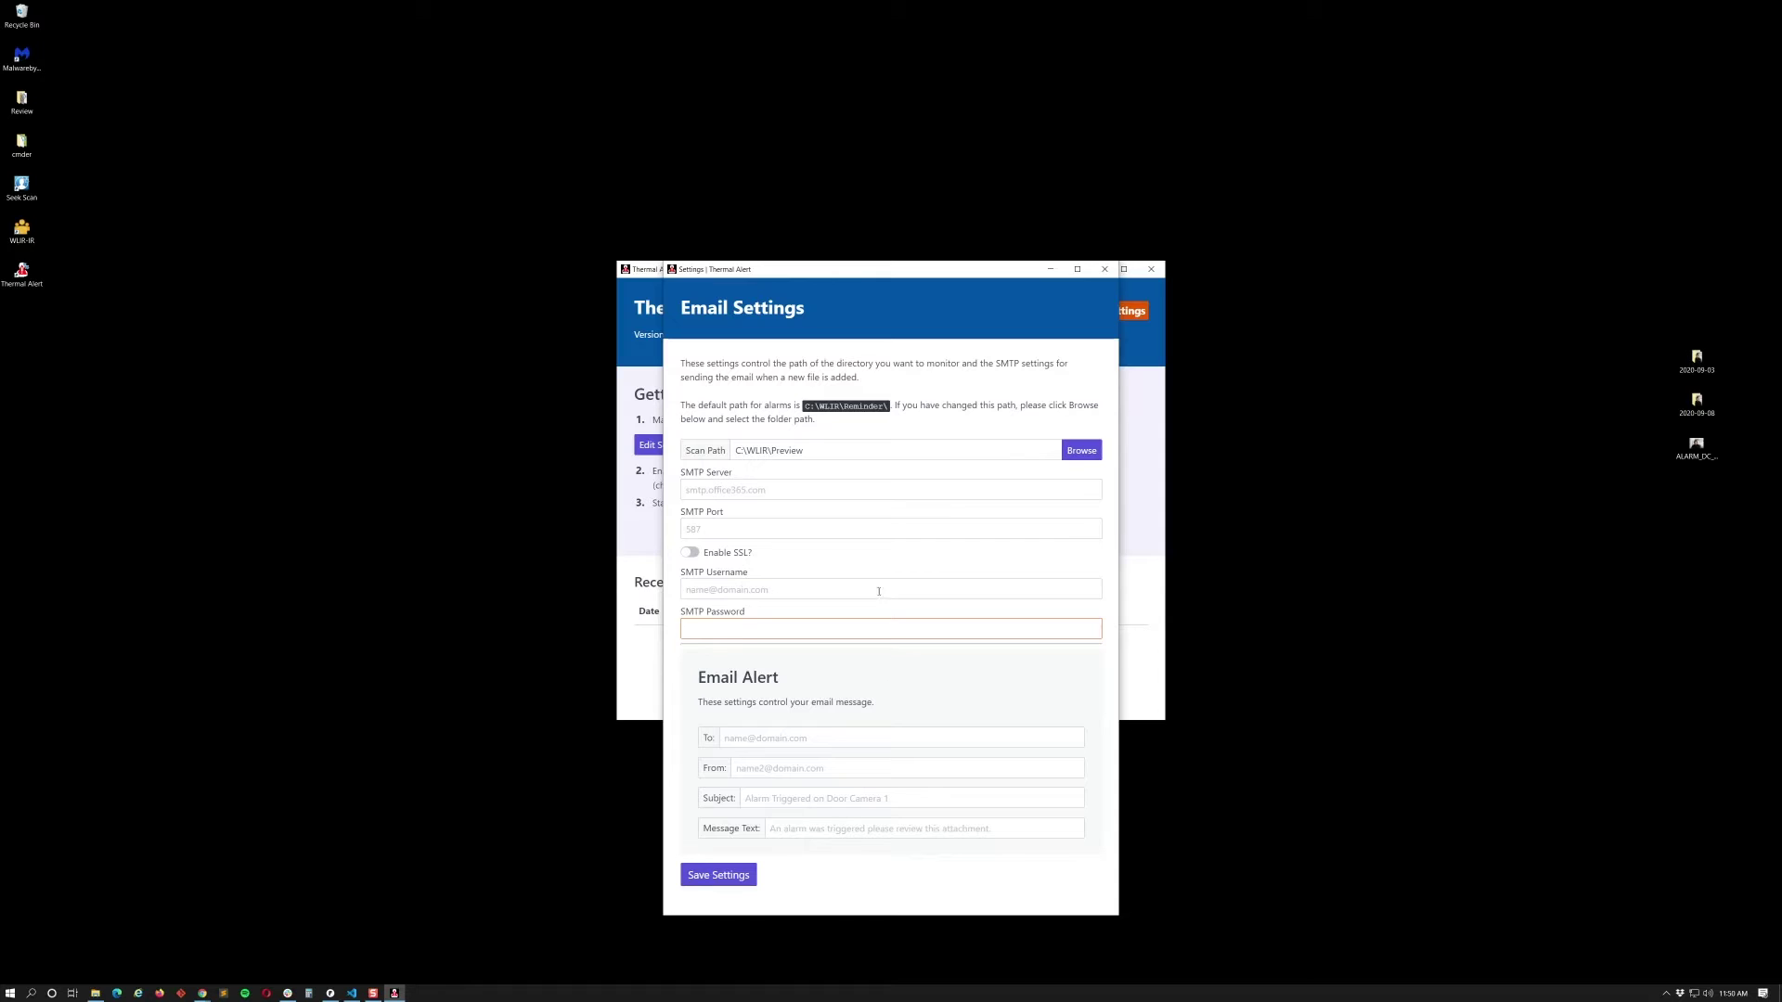
- Examine the SMTP server, port, SSL, username and password fields, and the recipient, sender, subject and message fields of the email alert
drag(680, 463, 791, 608)
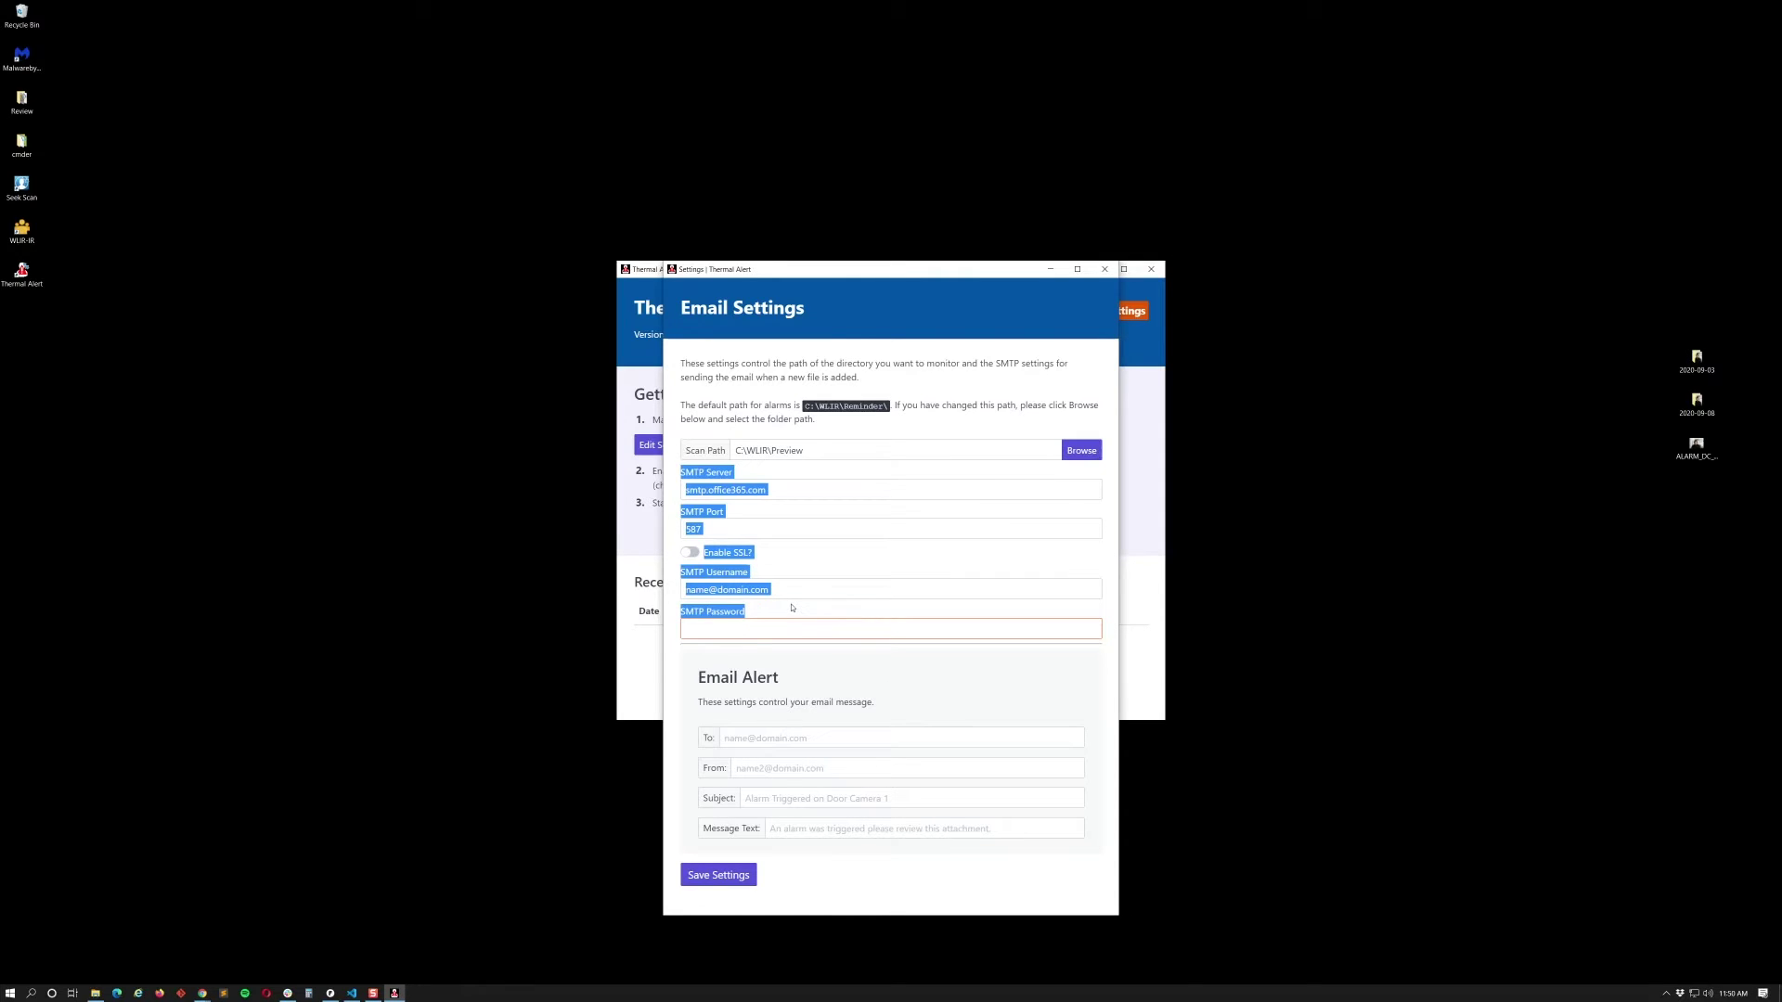
click(796, 566)
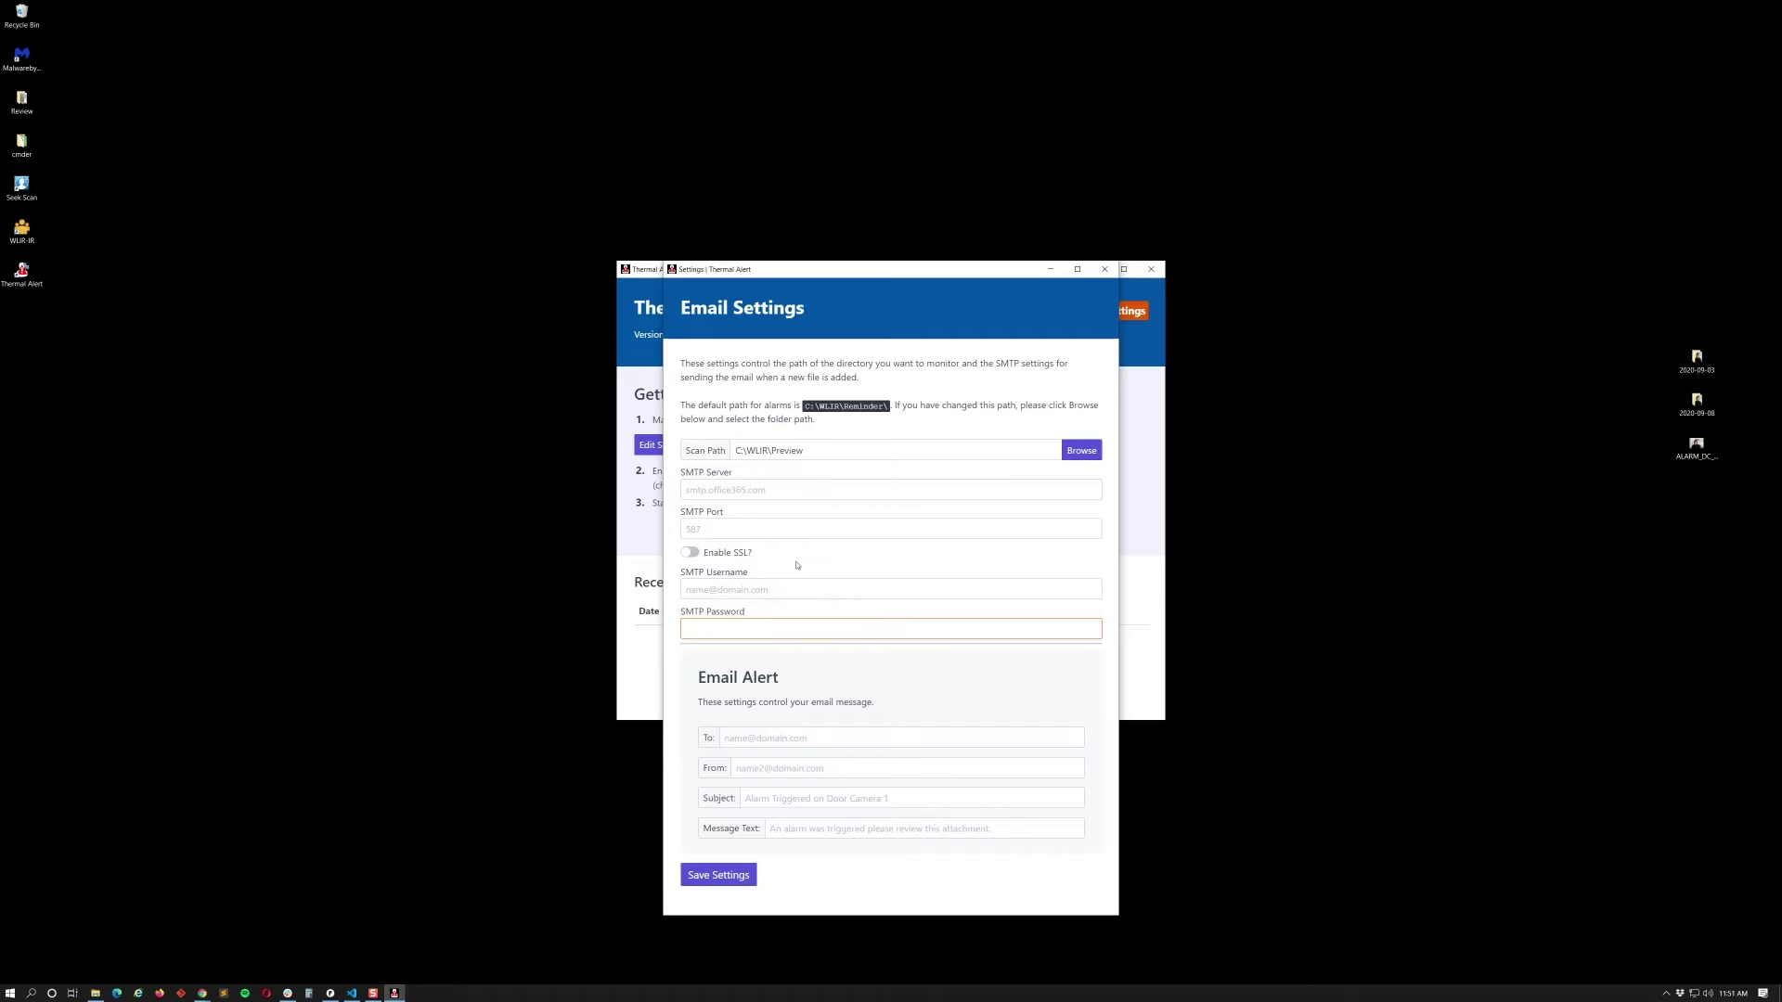
click(770, 486)
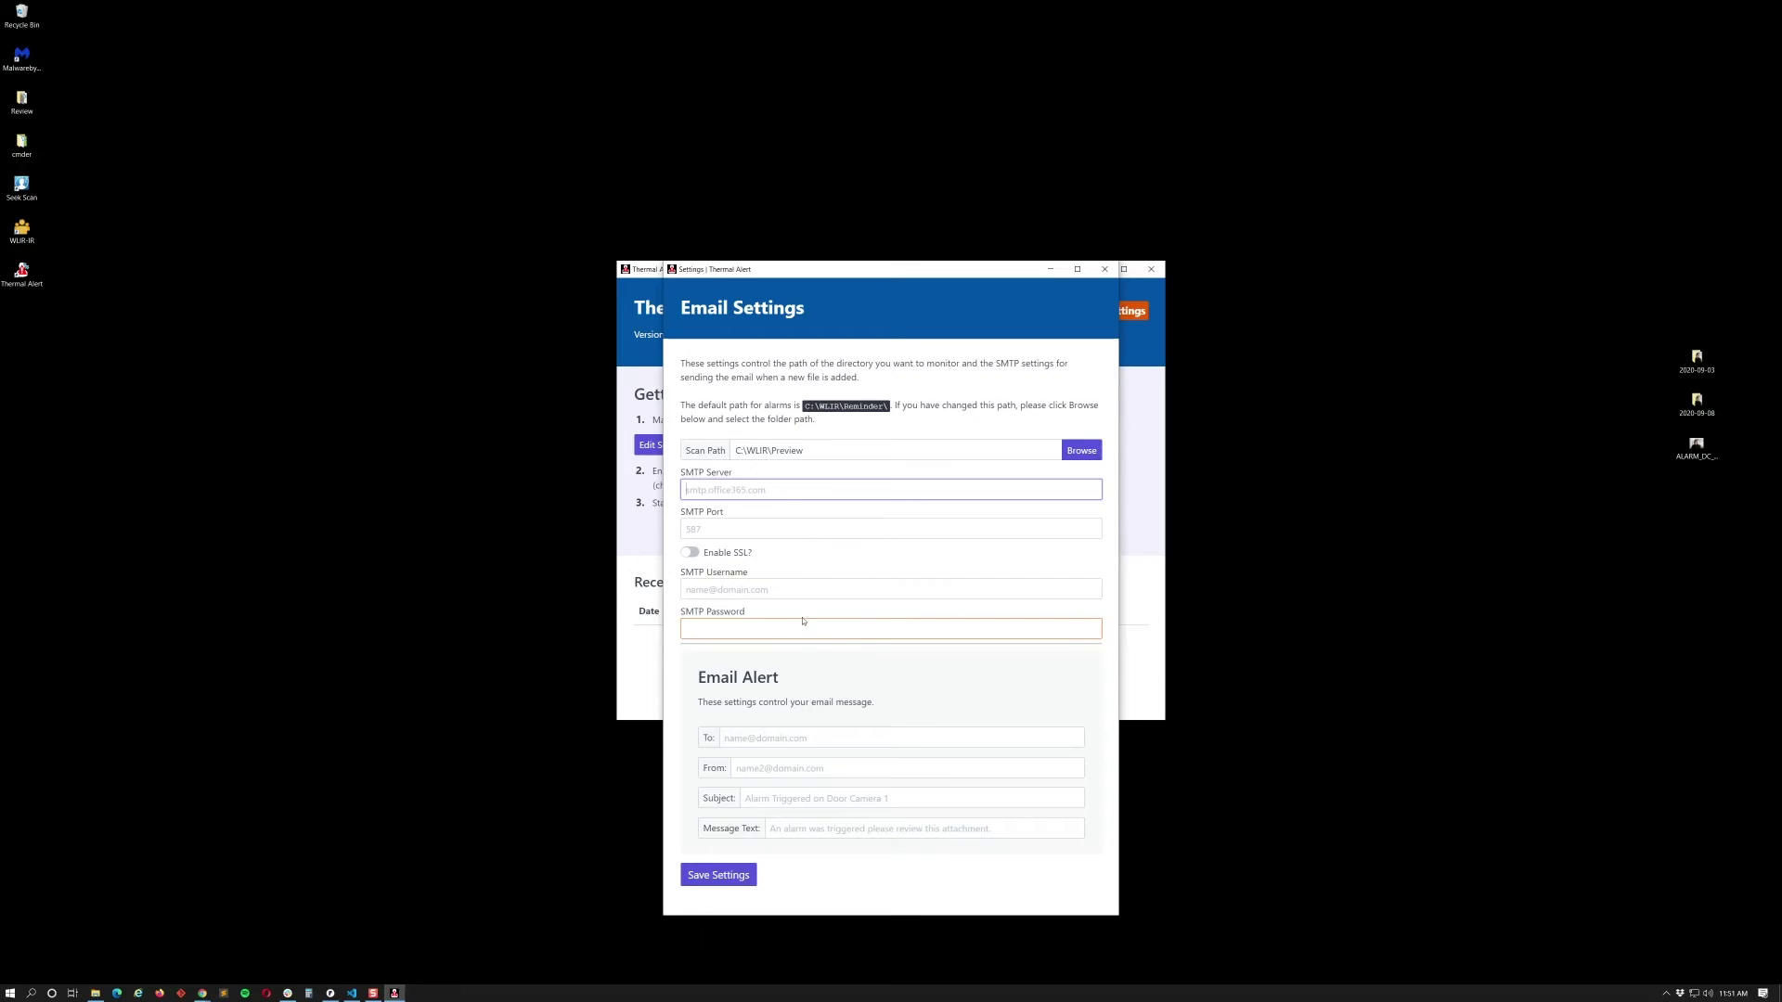
click(797, 740)
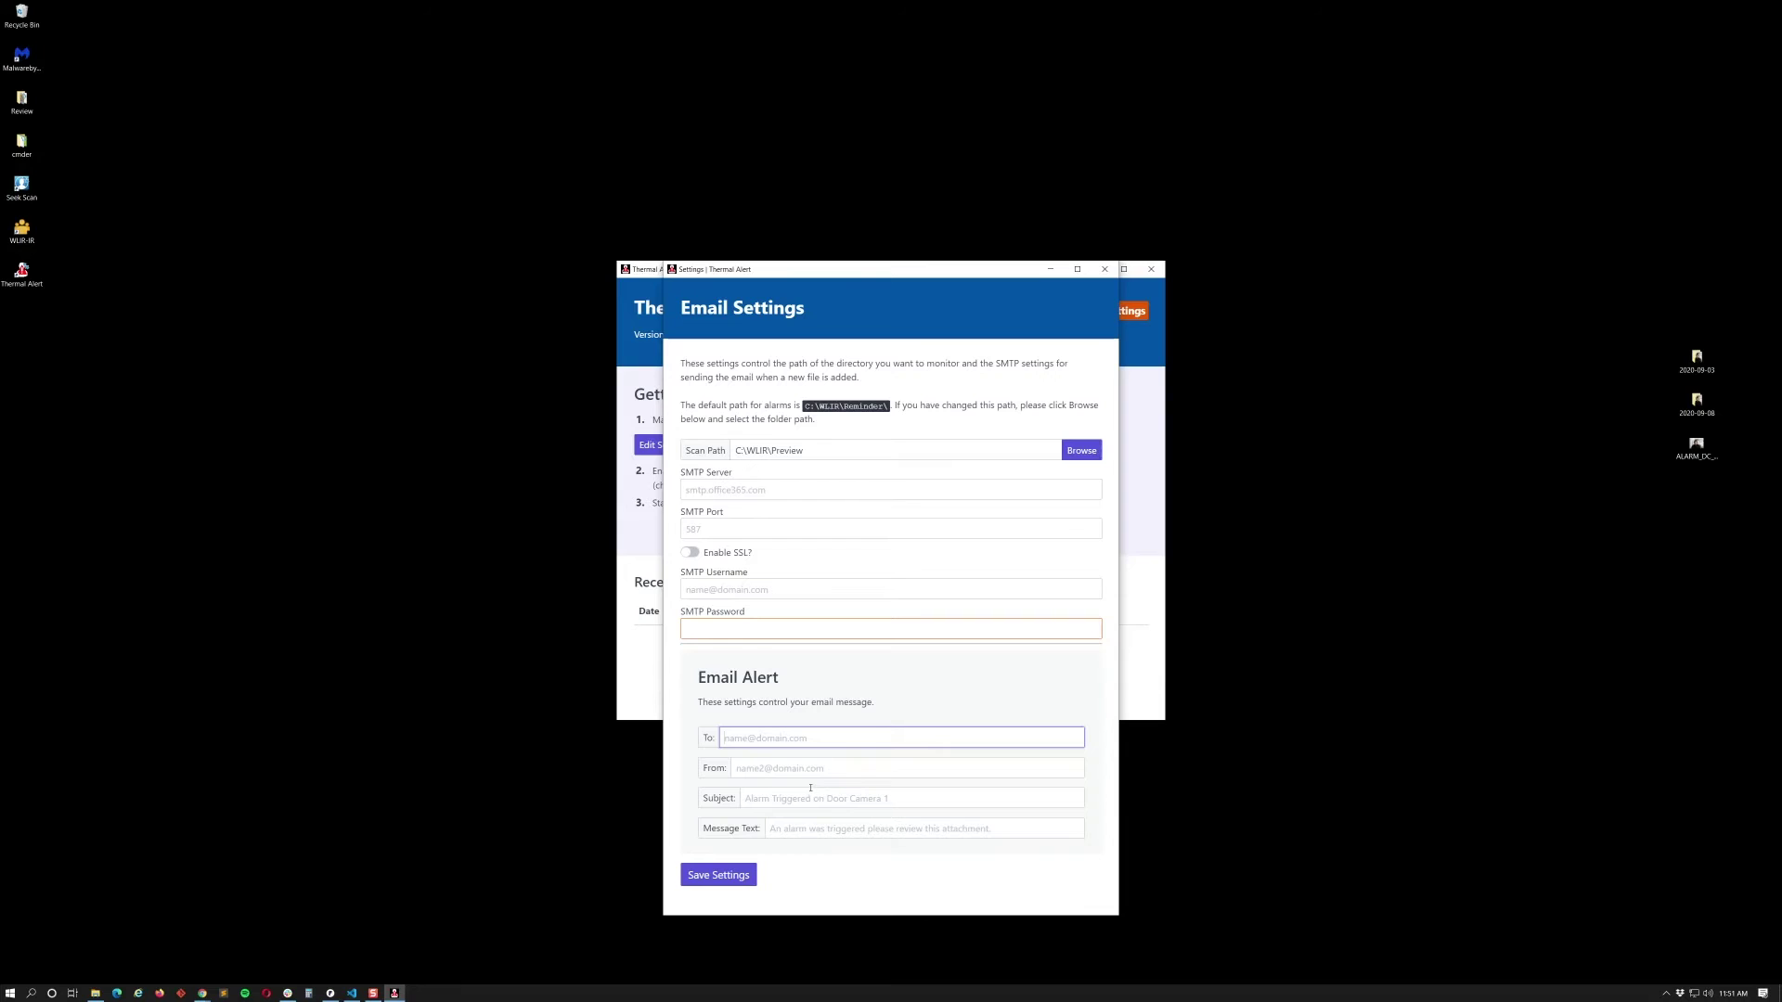
click(716, 768)
double_click(726, 573)
click(716, 573)
double_click(717, 573)
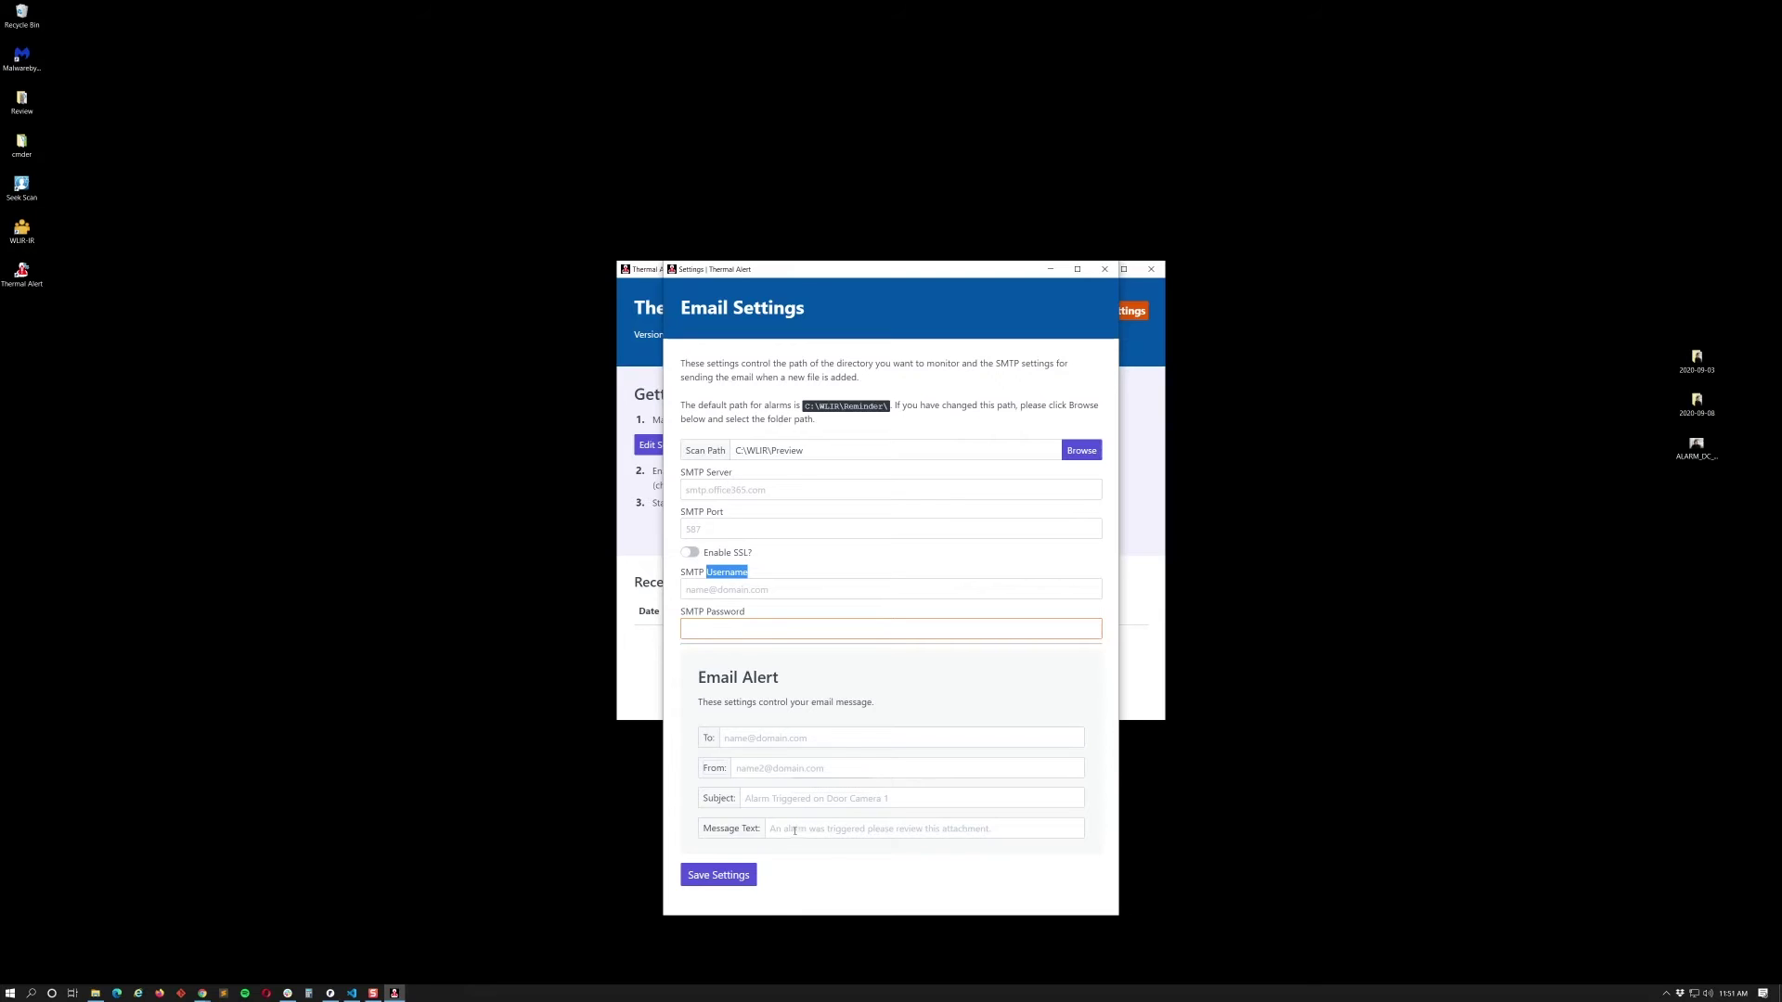
click(724, 800)
click(748, 800)
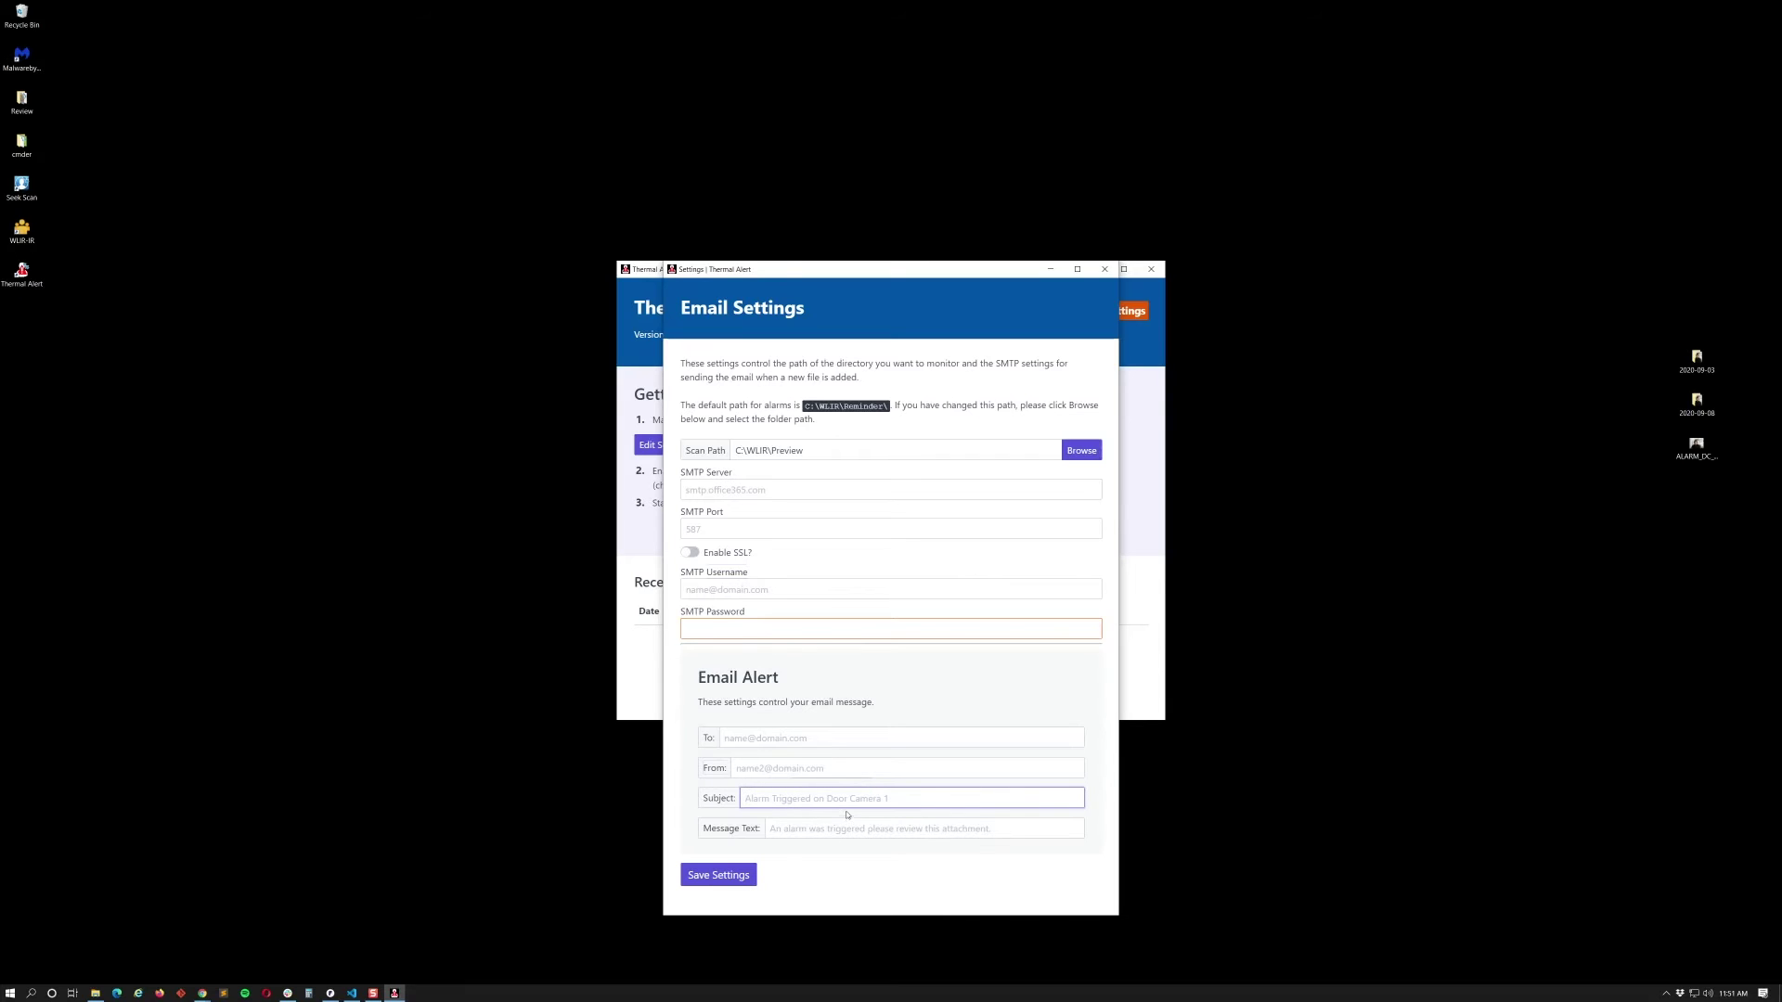
click(771, 829)
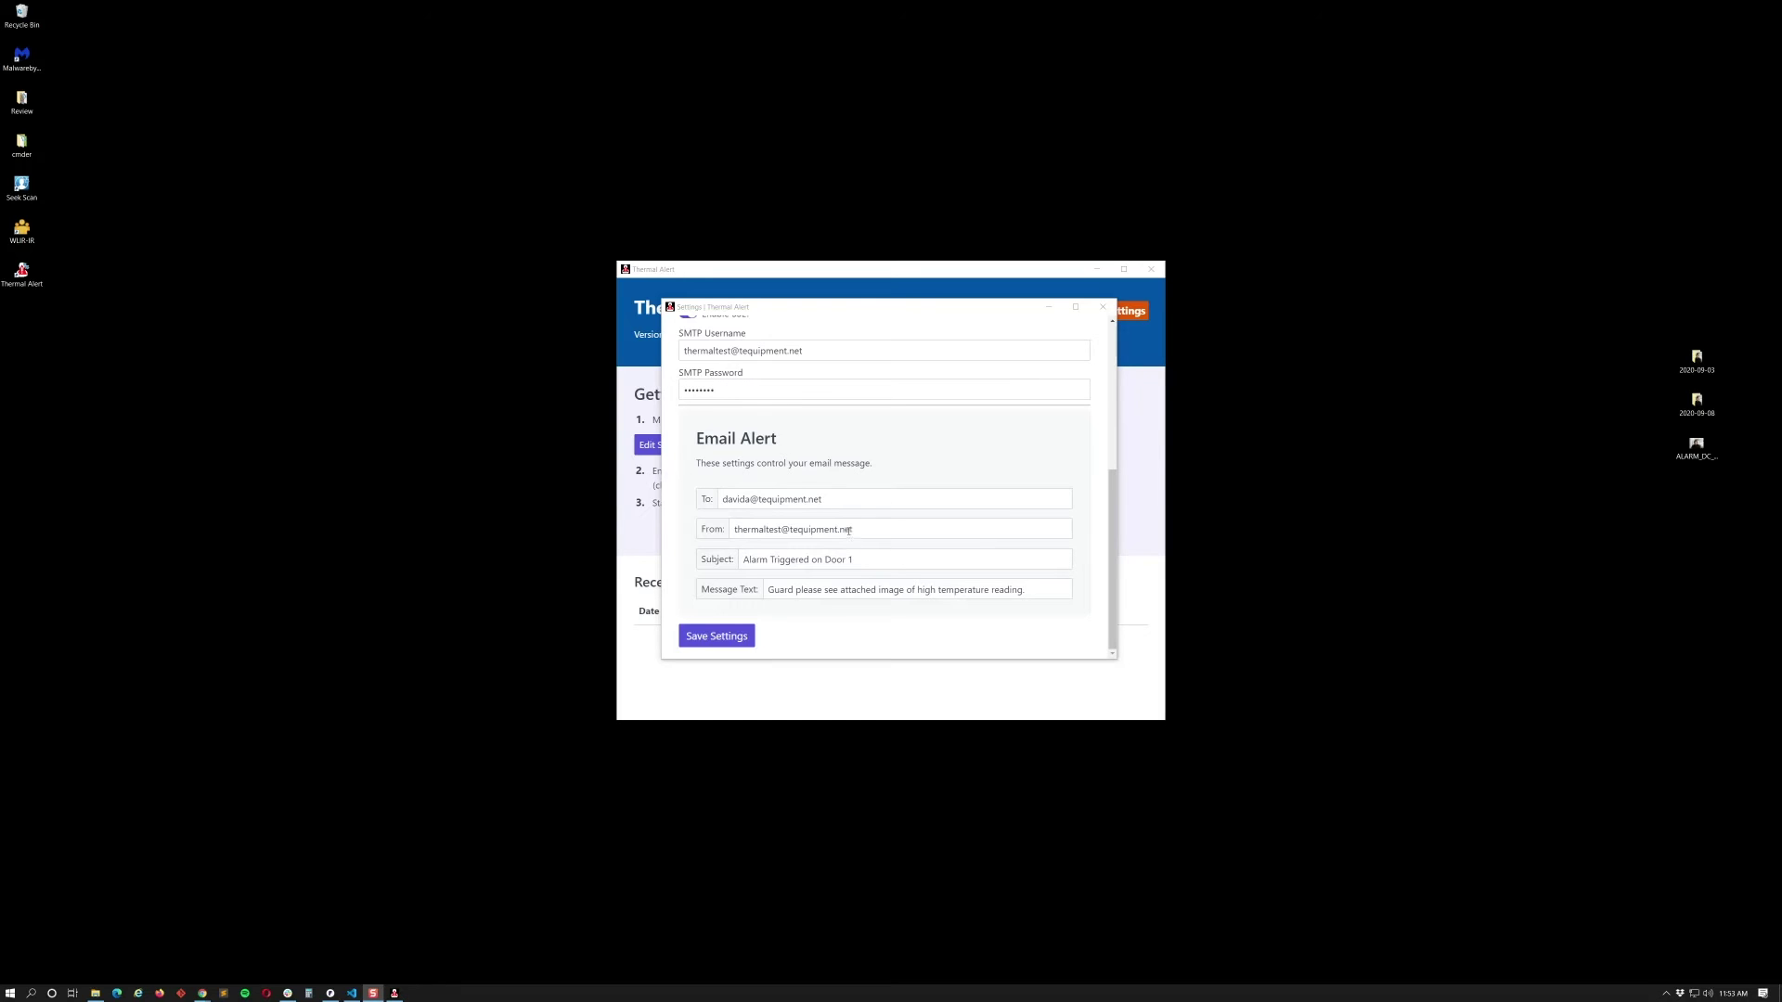
- Check the SMTP username and the email alert's sender, subject and message text, and save the settings
drag(852, 530, 784, 318)
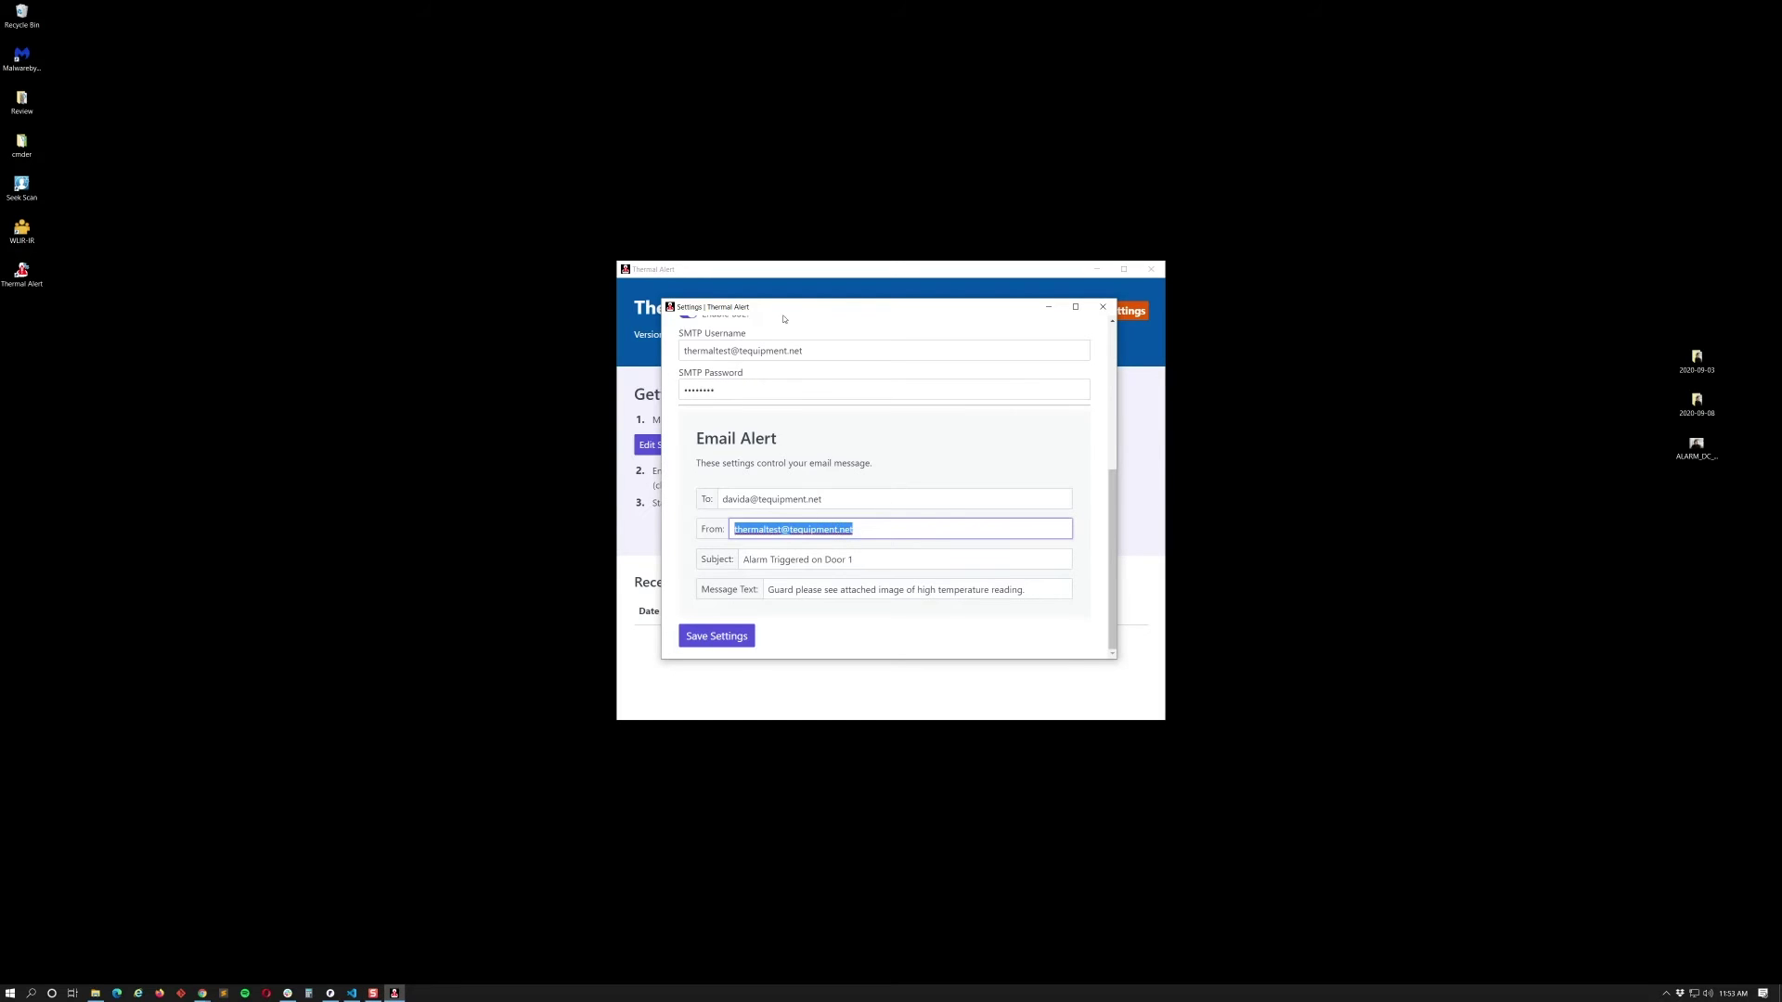
double_click(814, 353)
click(871, 560)
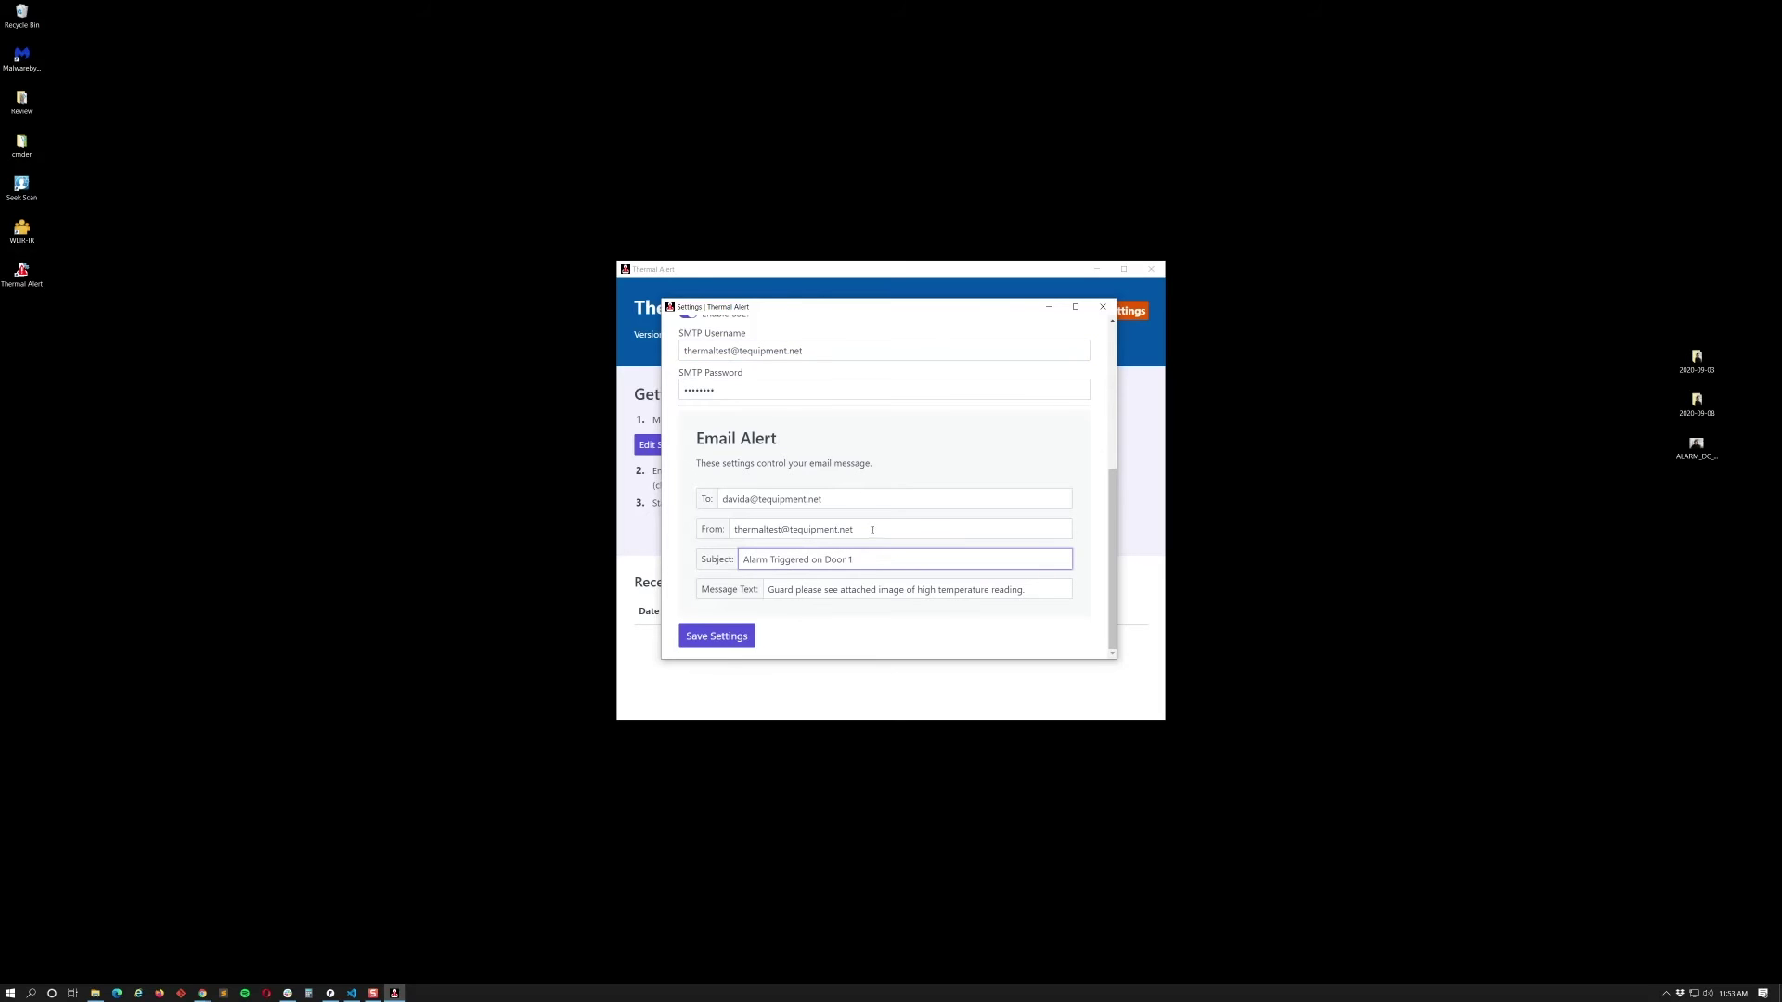
key(Tab)
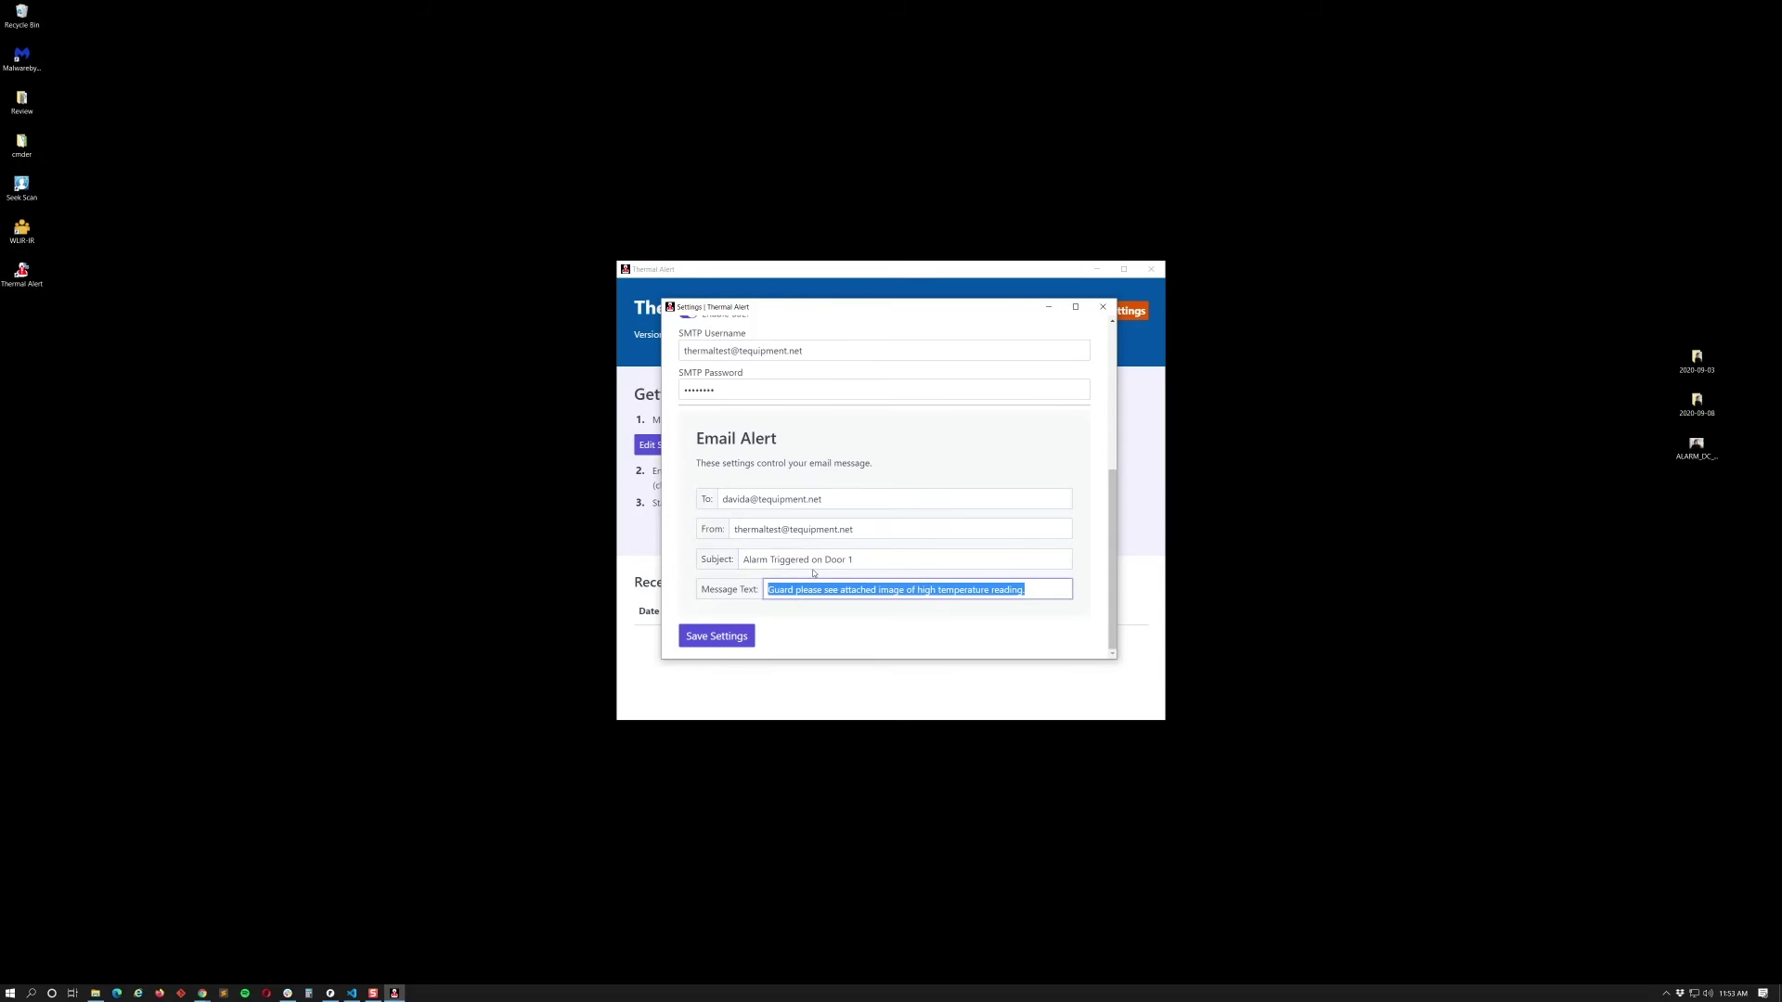
key(shift+Tab)
key(Tab)
key(shift+Tab)
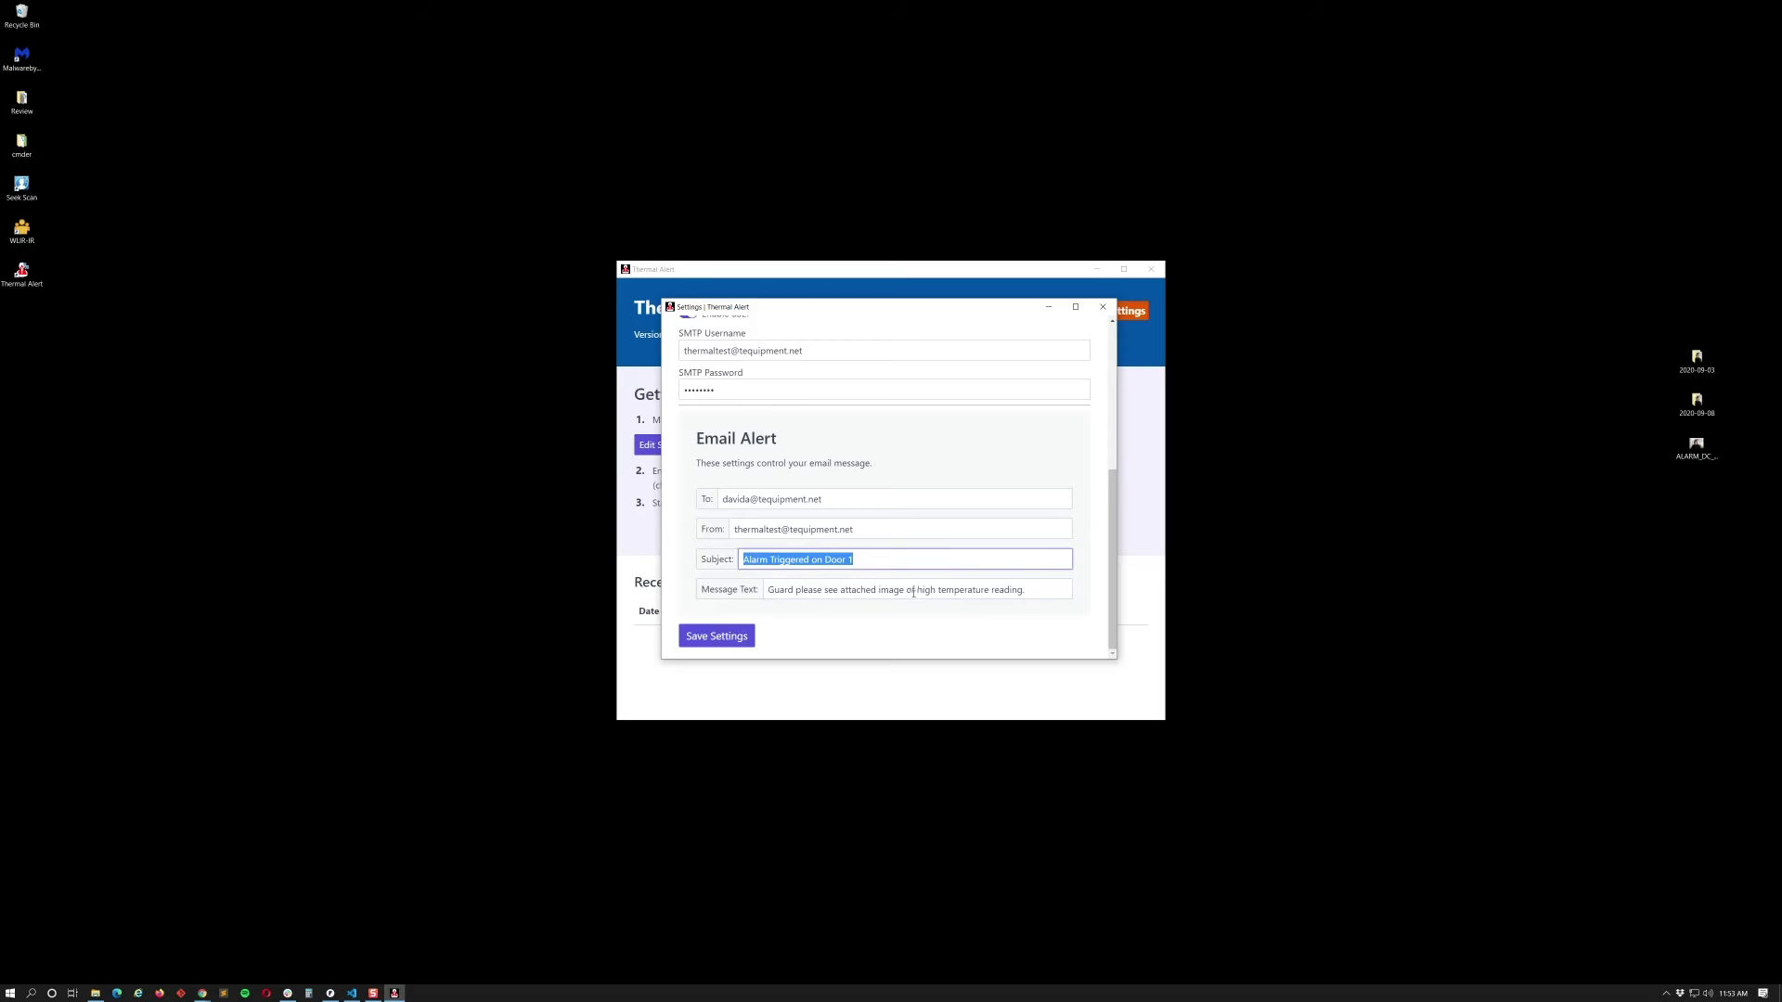
key(Tab)
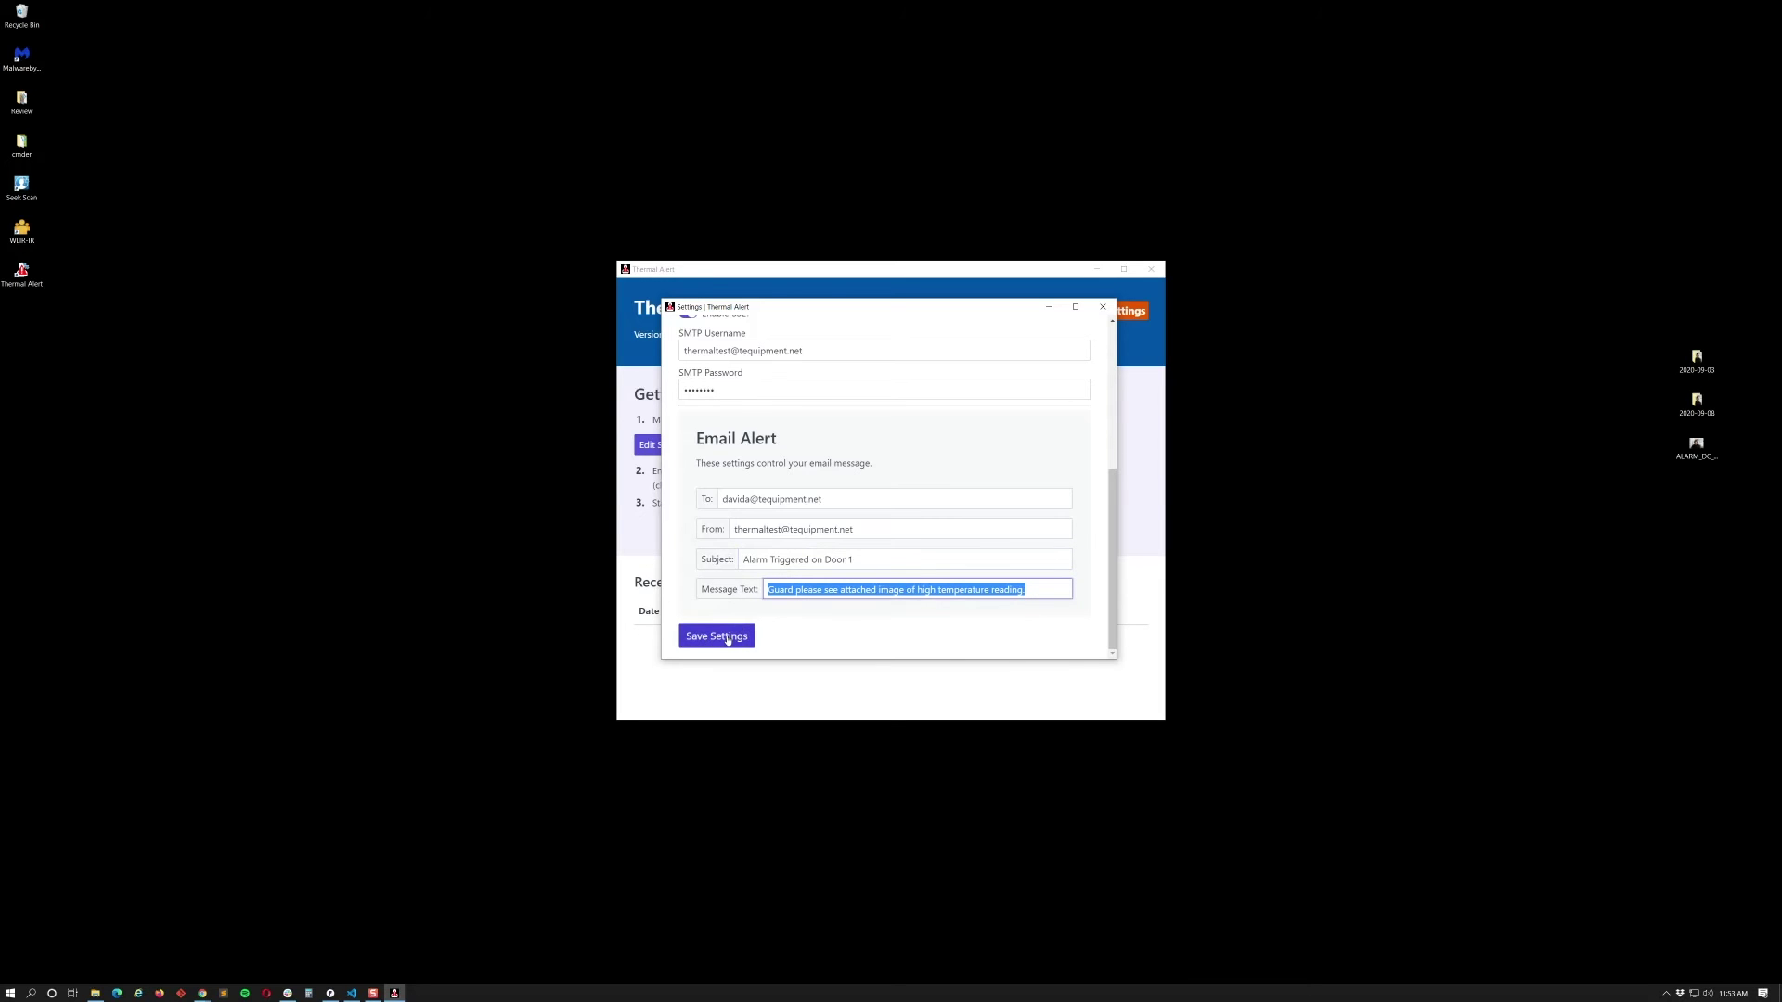
click(729, 639)
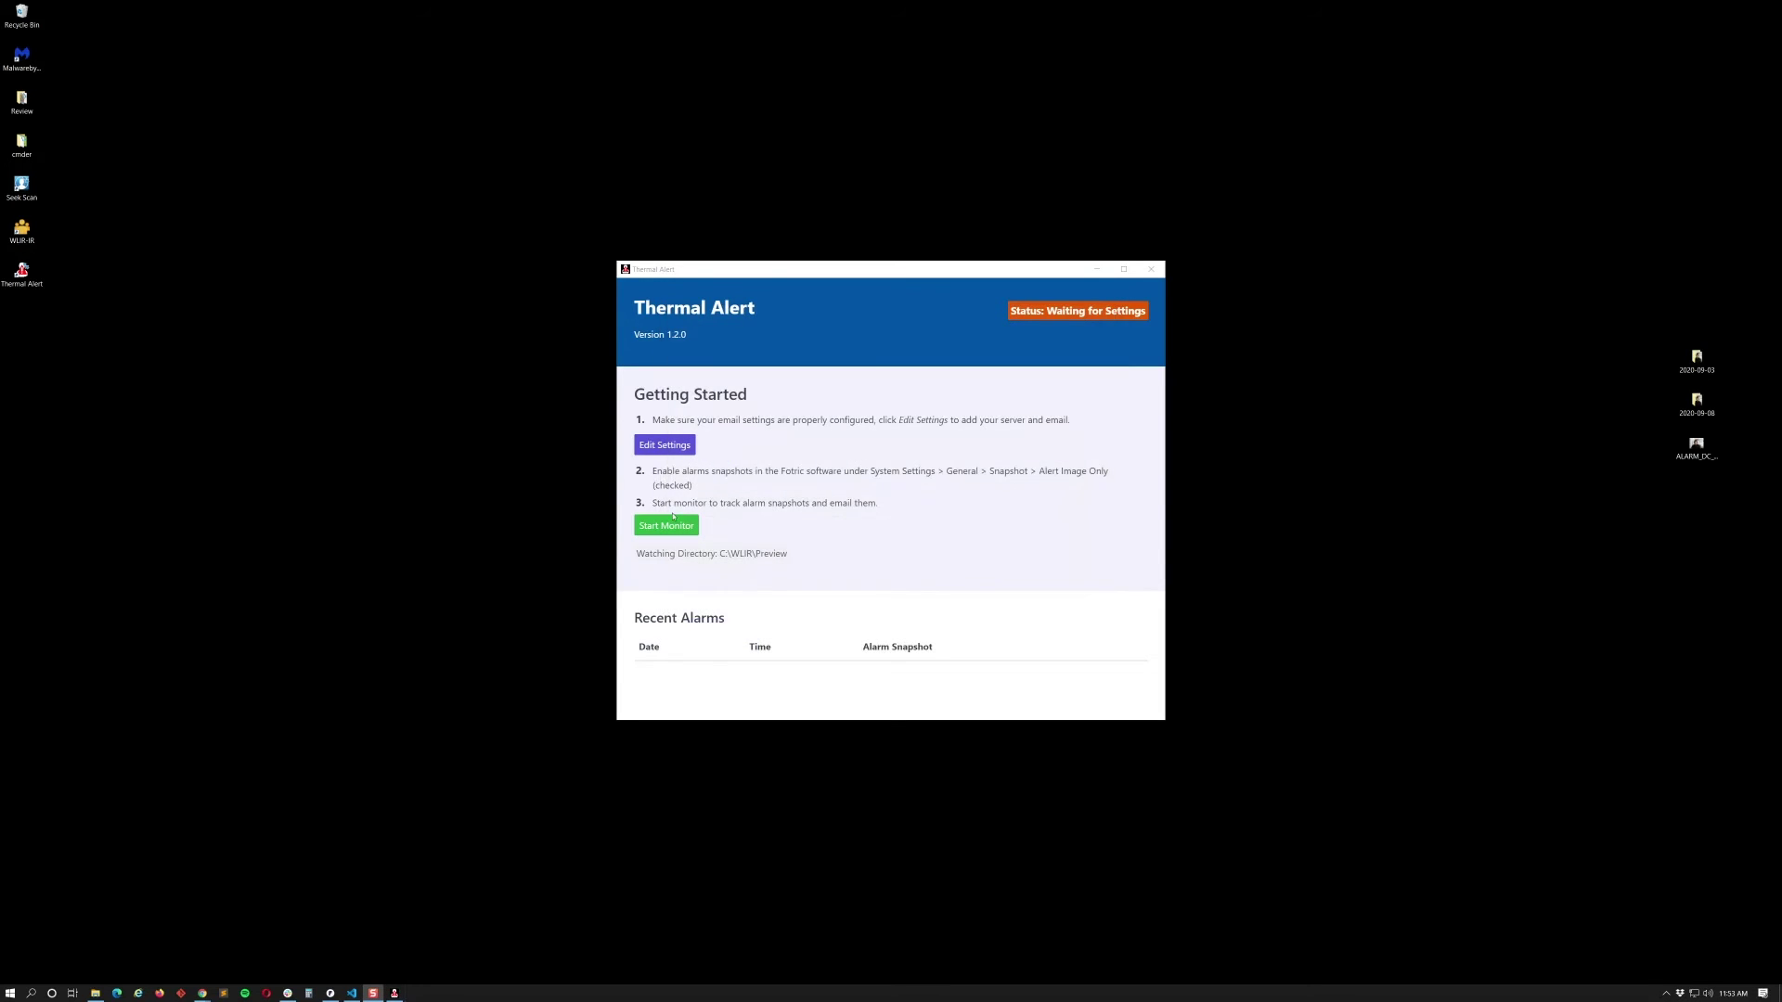
- Read the alarm snapshot instruction, switch to FOTRIC WLIR and open its general system settings to check the Alert image only option
drag(746, 420, 635, 480)
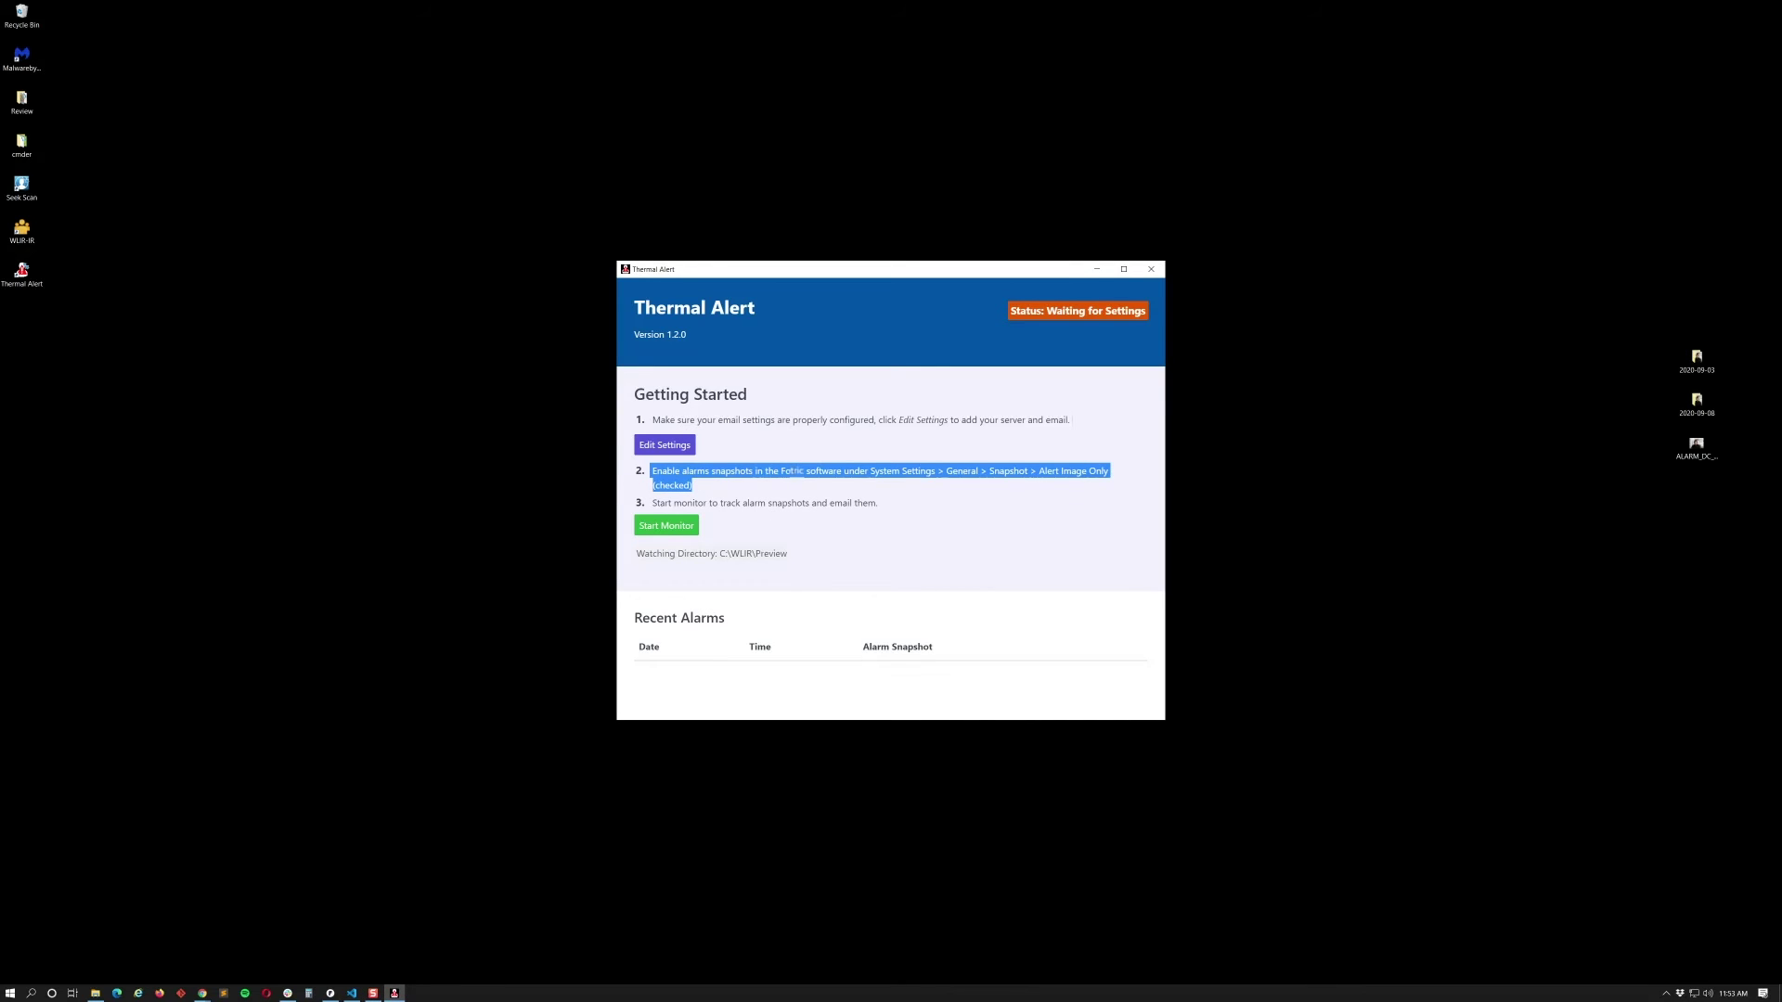
click(913, 470)
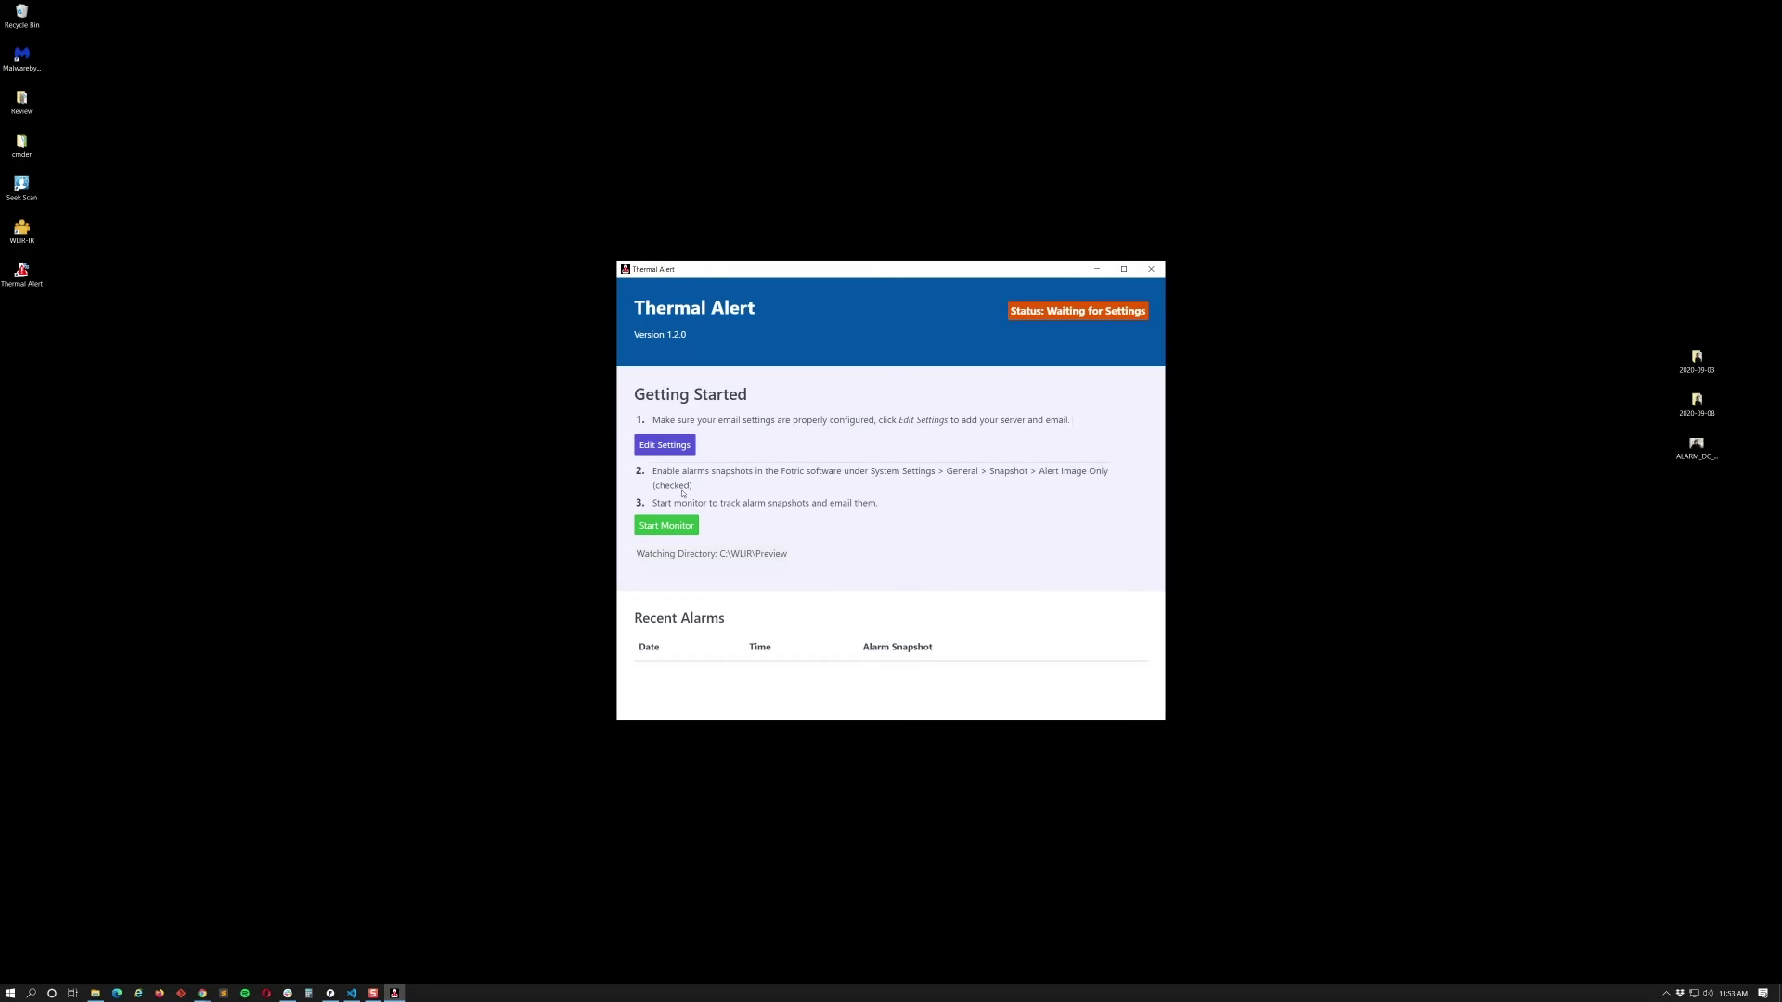
double_click(683, 489)
triple_click(675, 487)
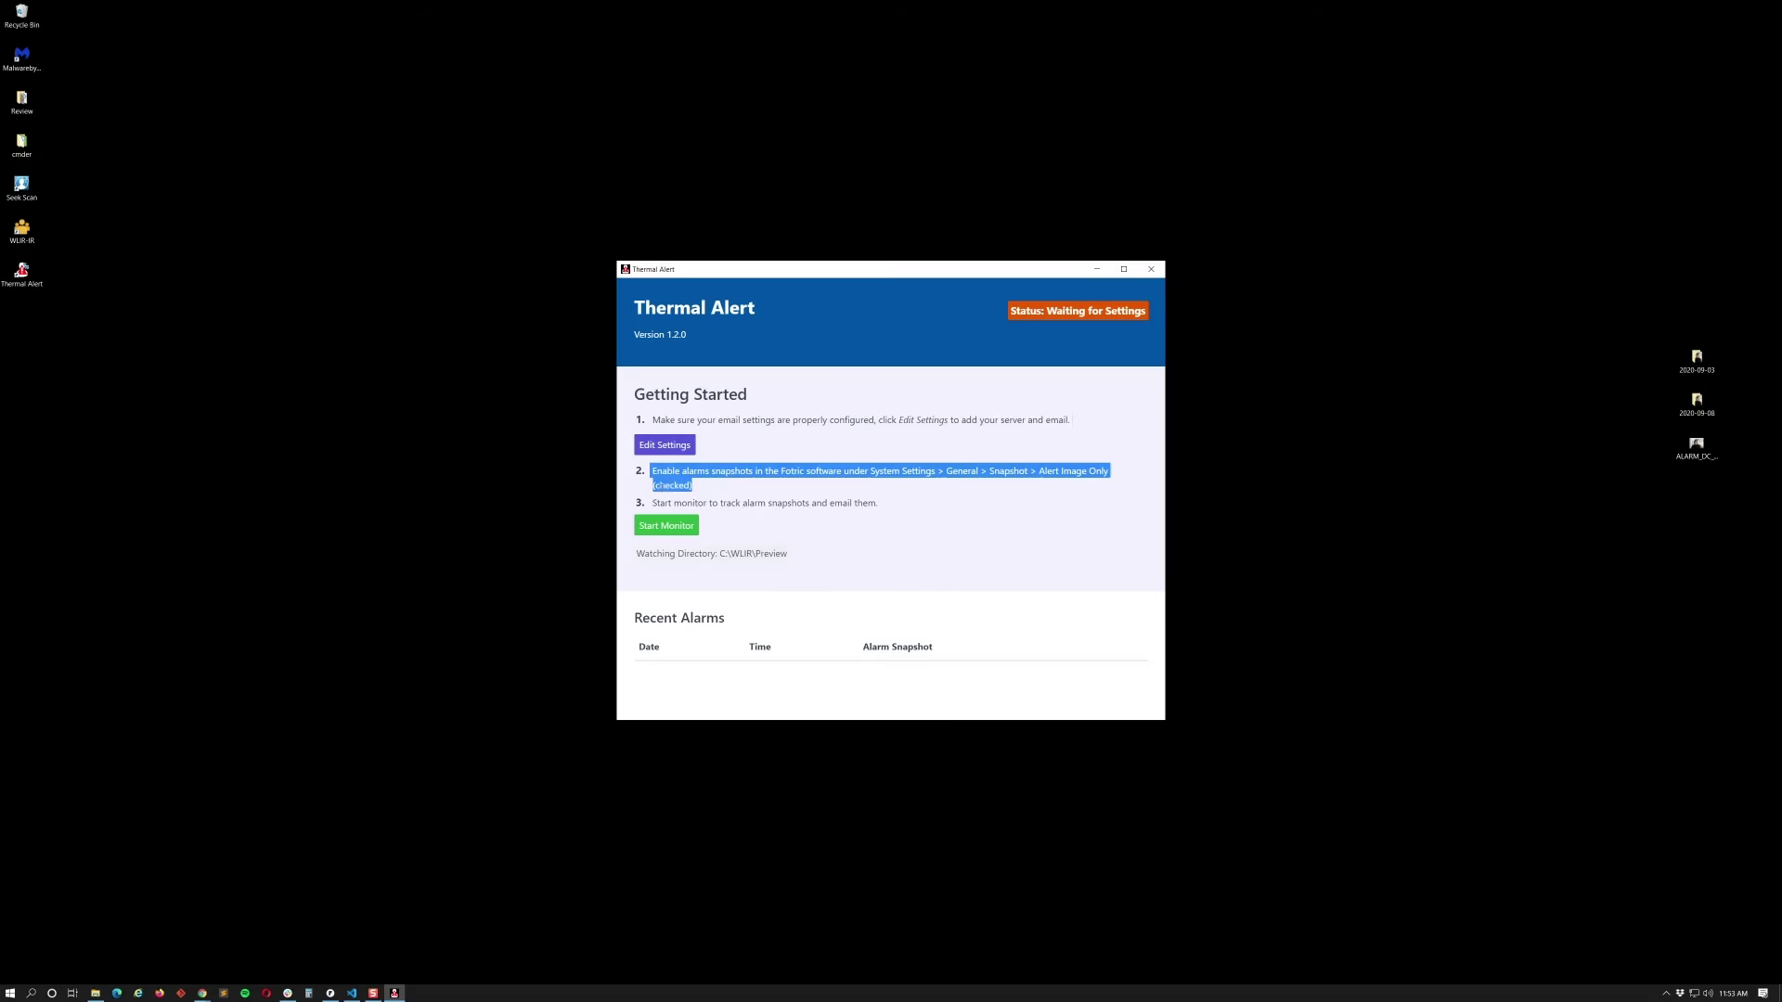
click(675, 488)
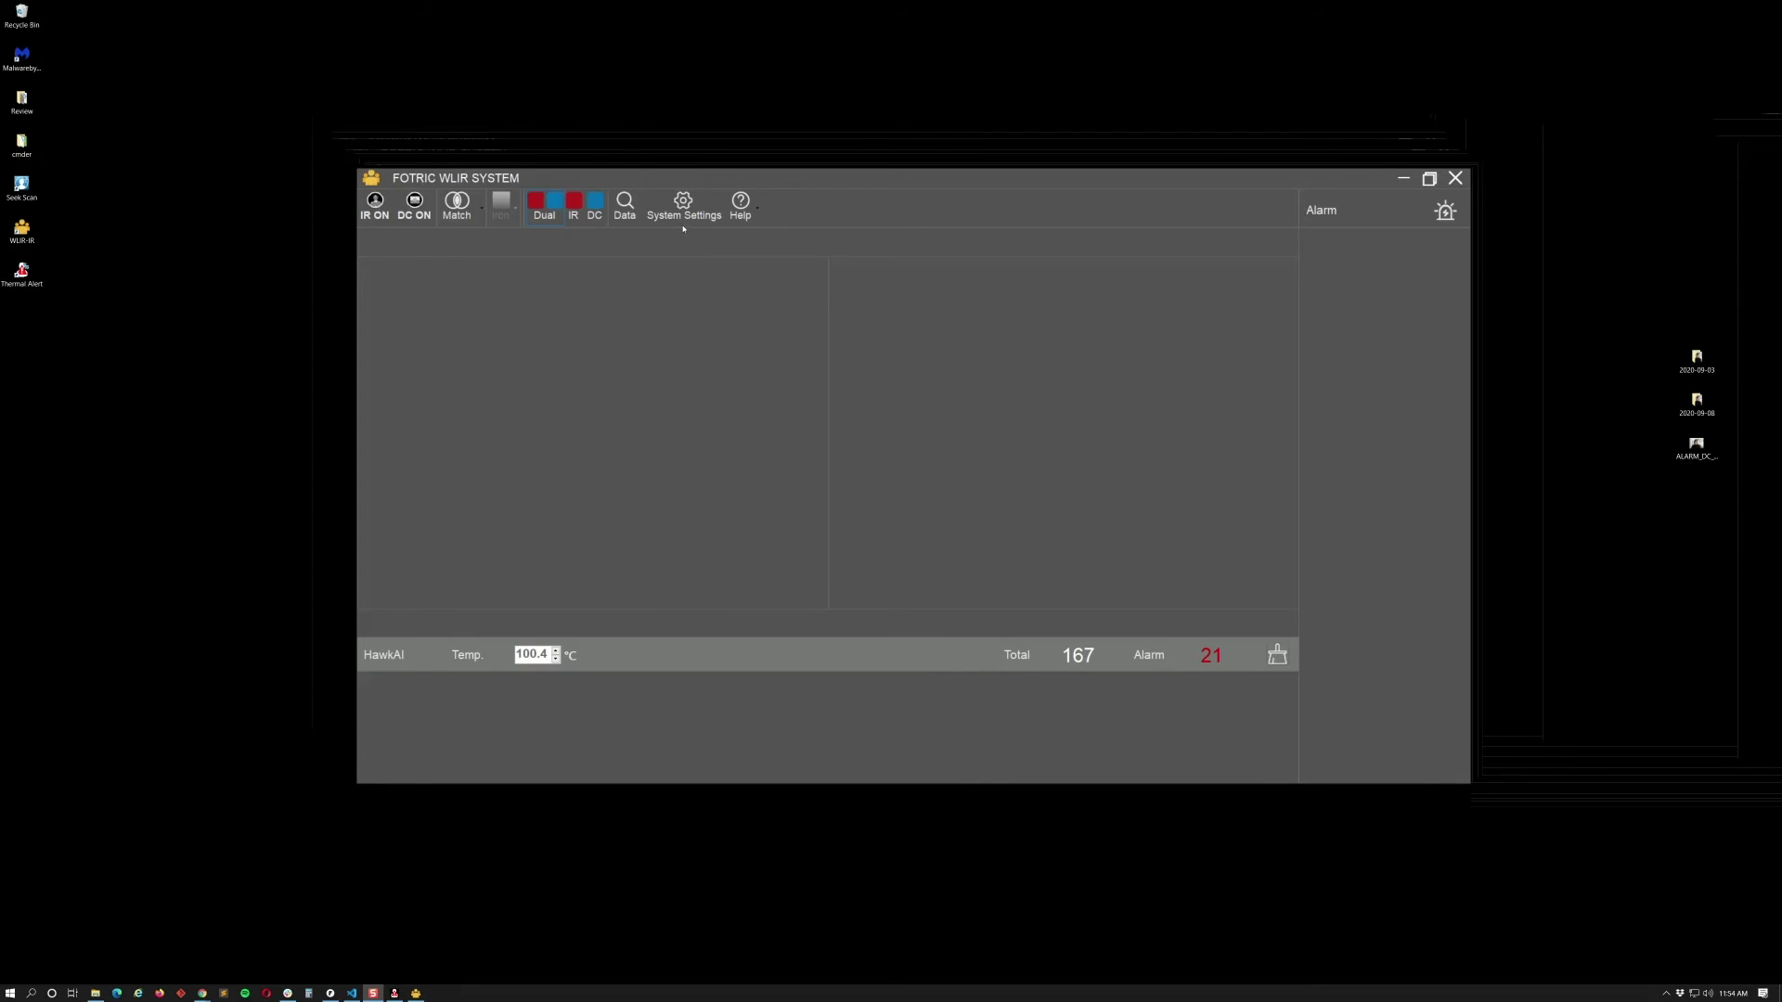
click(682, 223)
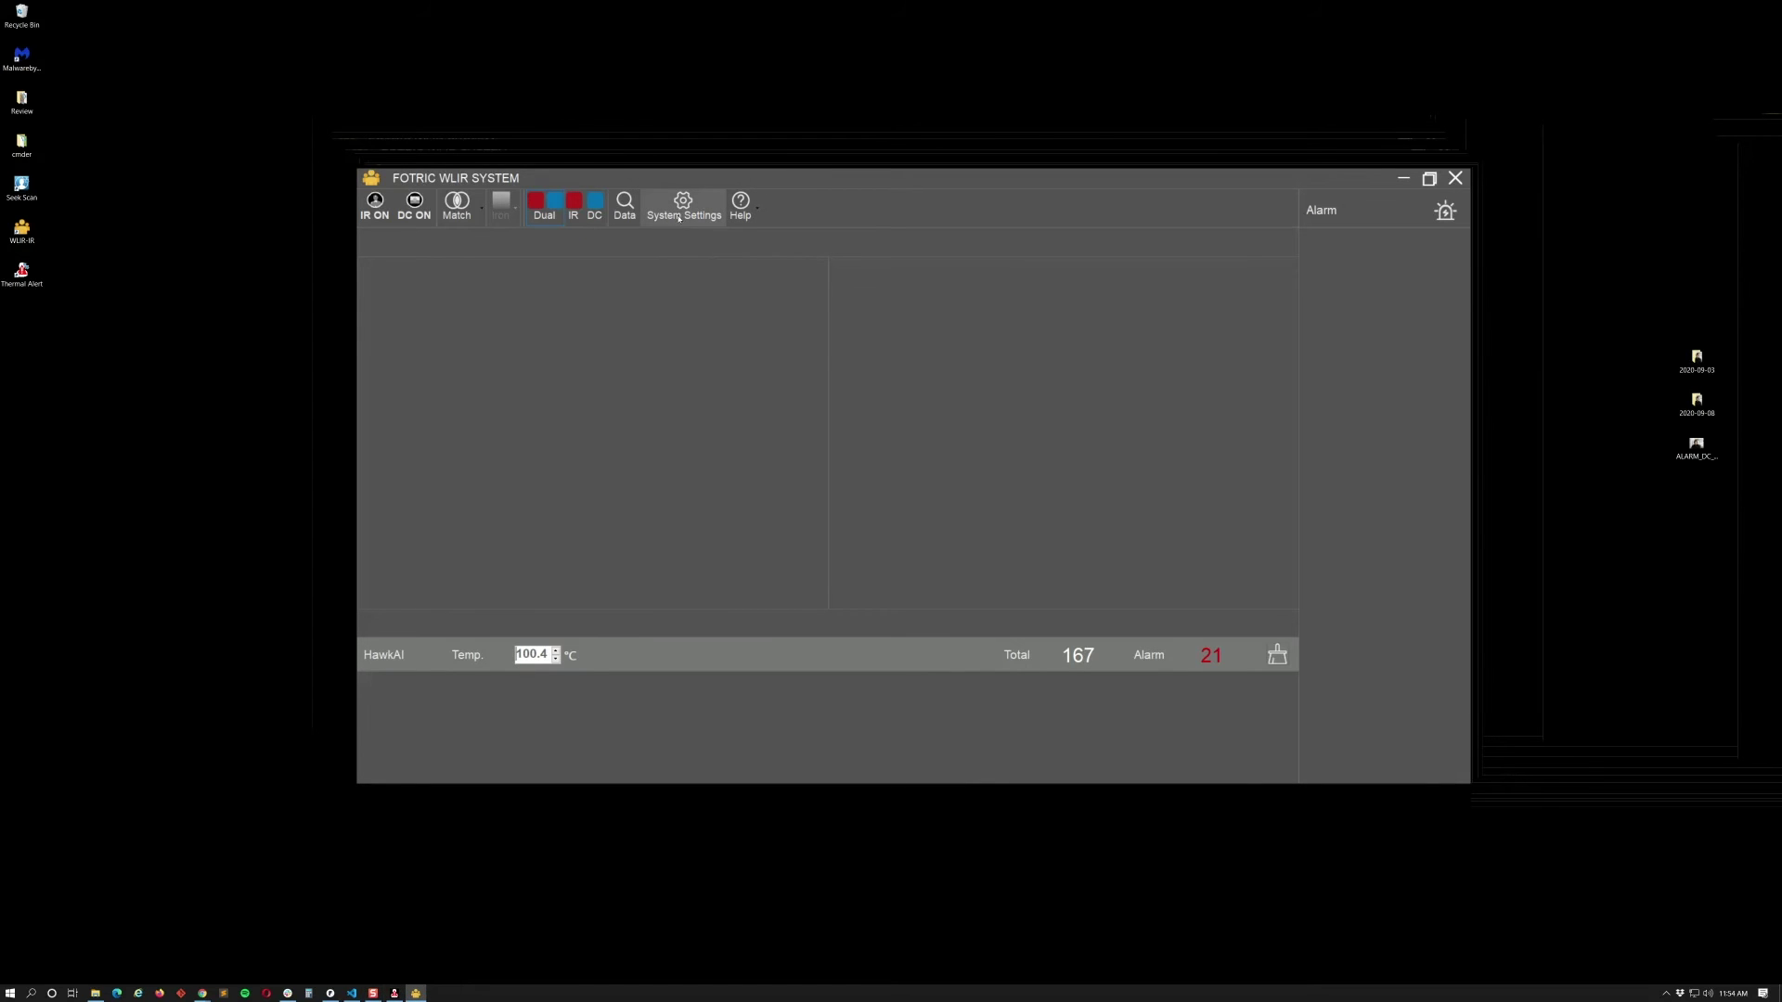
click(677, 214)
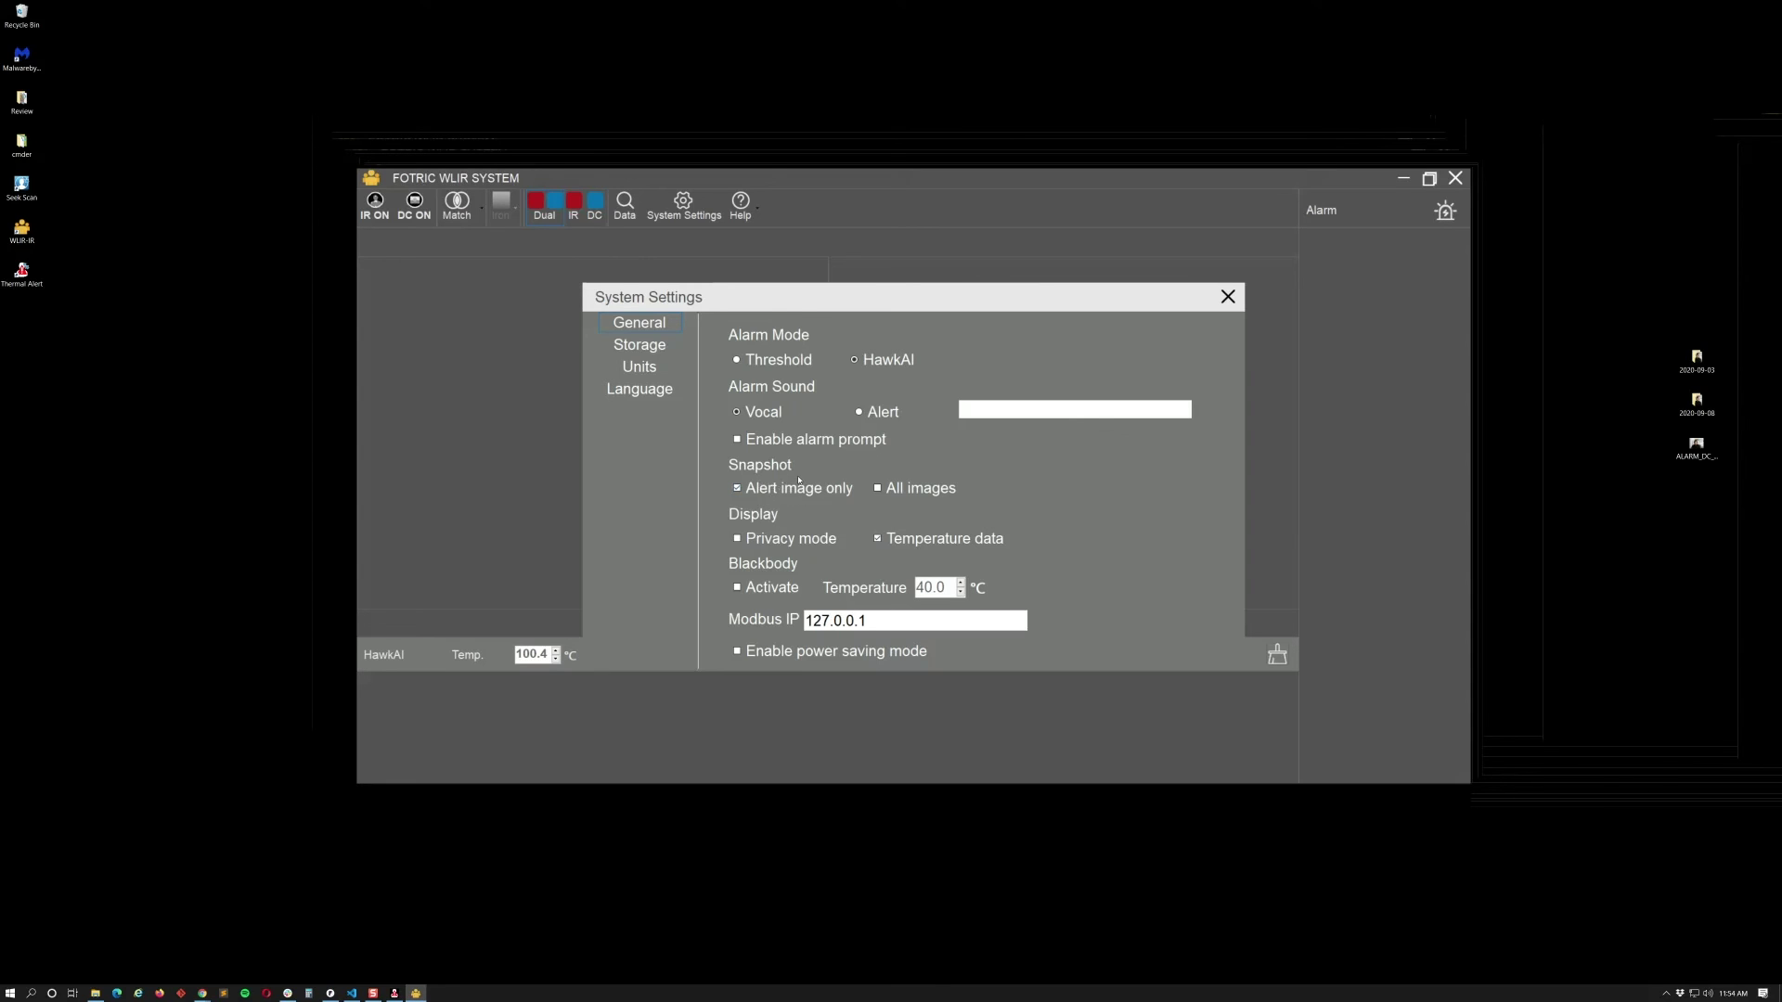
- Check the storage file location in the system settings and close FOTRIC WLIR
click(644, 347)
drag(886, 376, 730, 376)
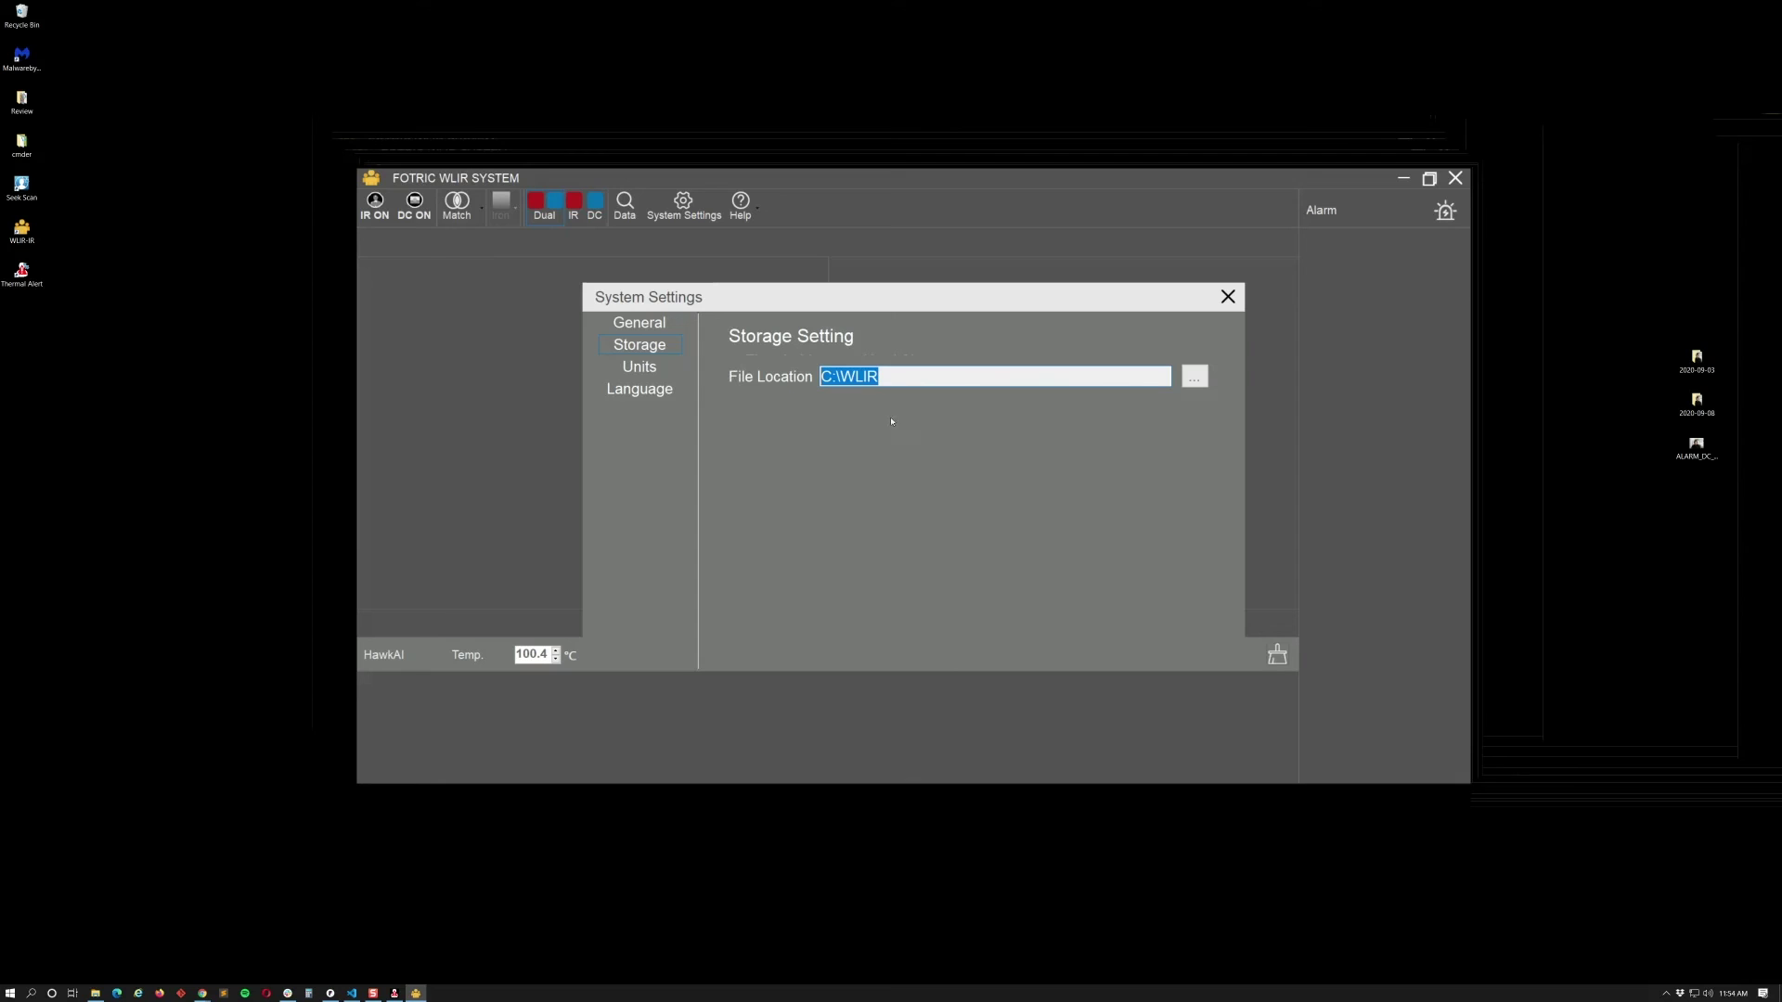
click(1233, 301)
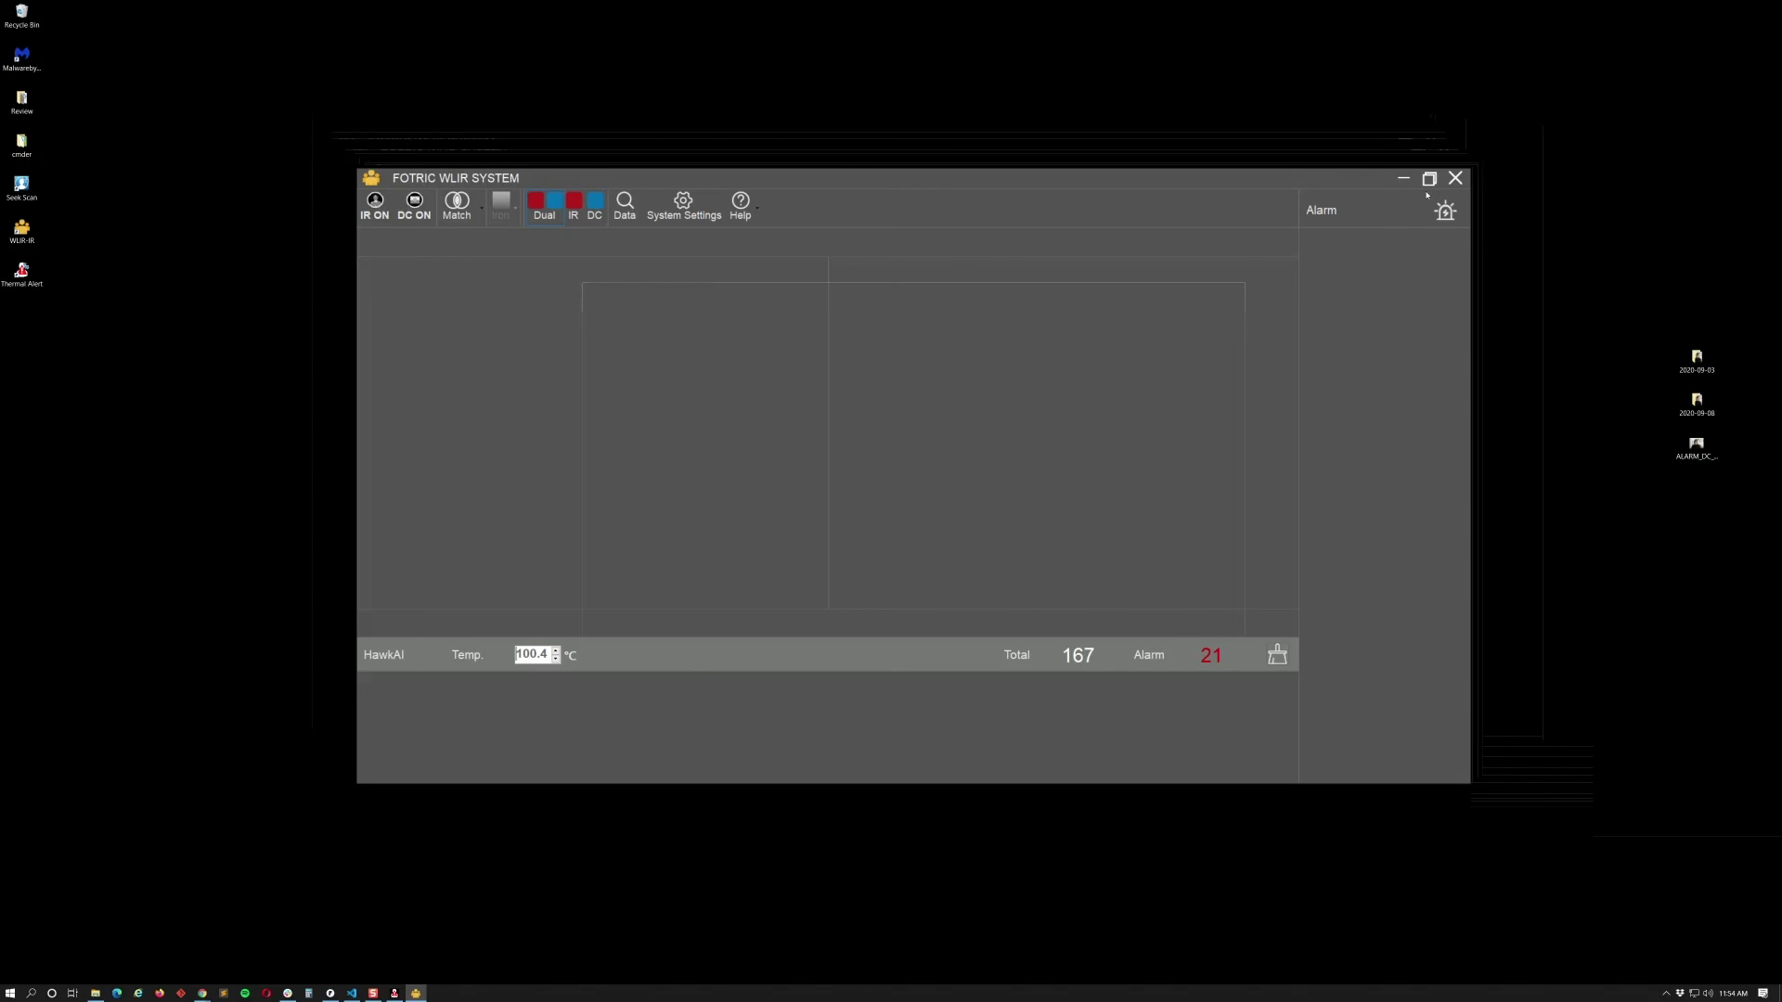
click(1455, 177)
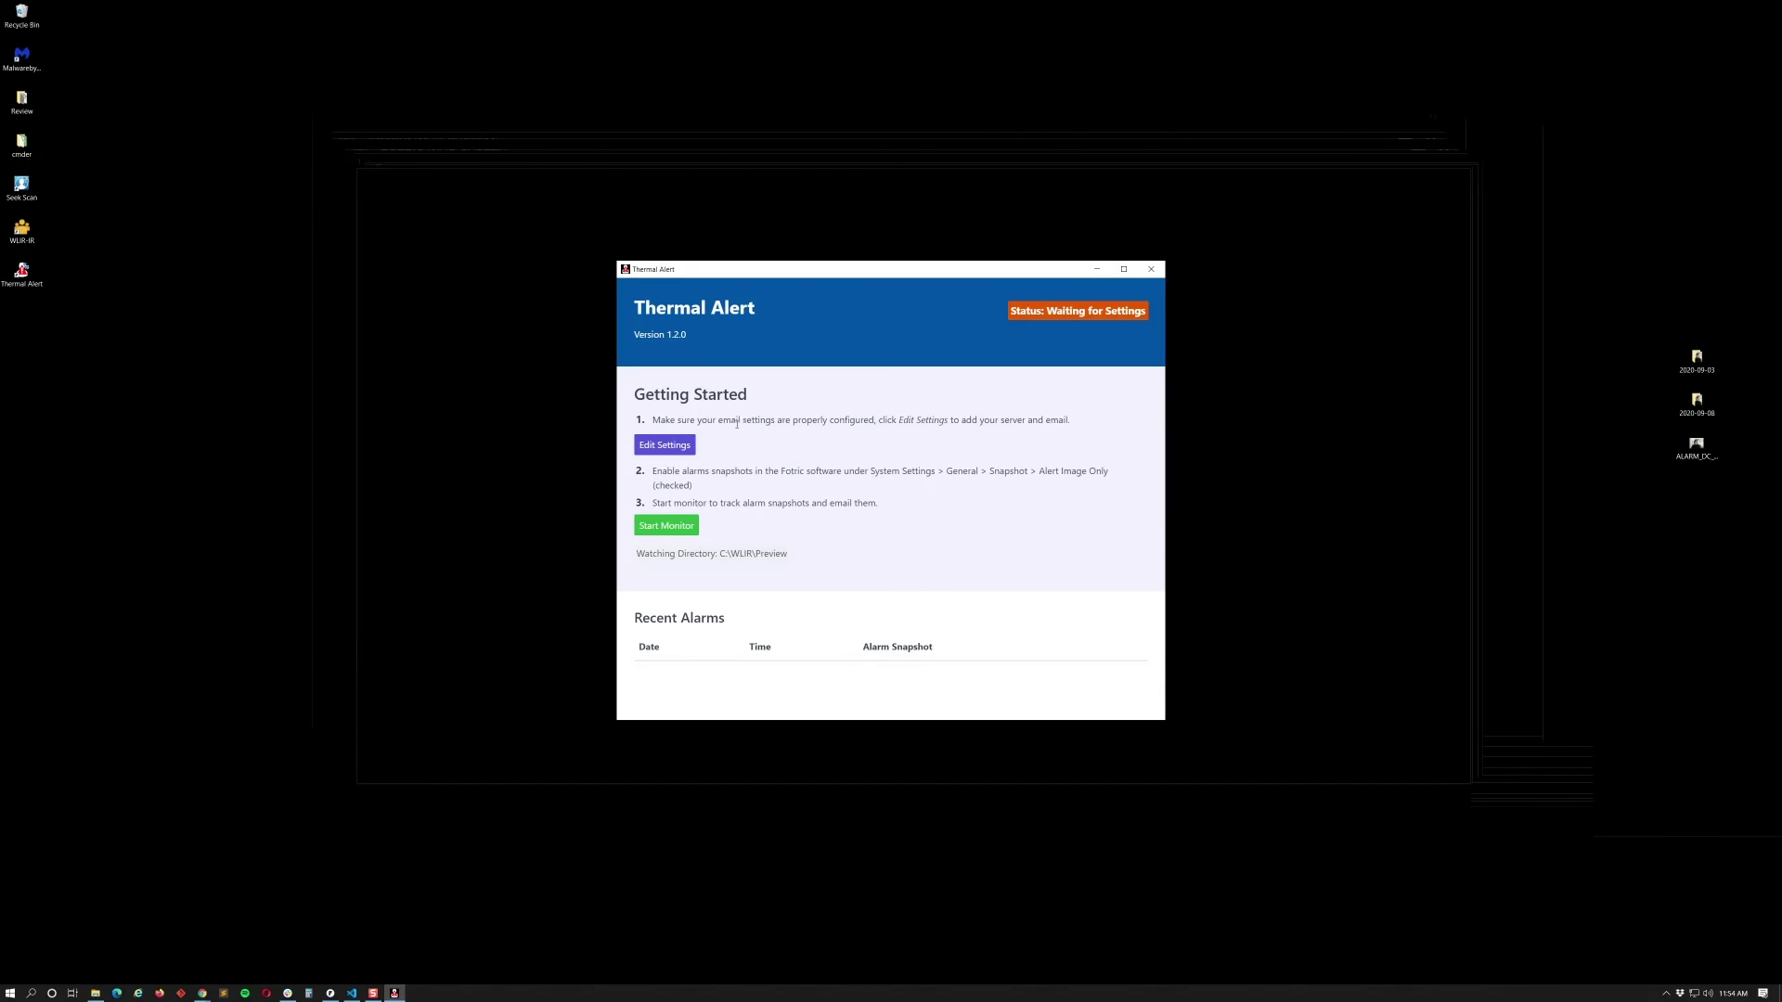
- Start the Thermal Alert monitor for tracking and emailing alarm snapshots, and check its status
drag(653, 502, 933, 513)
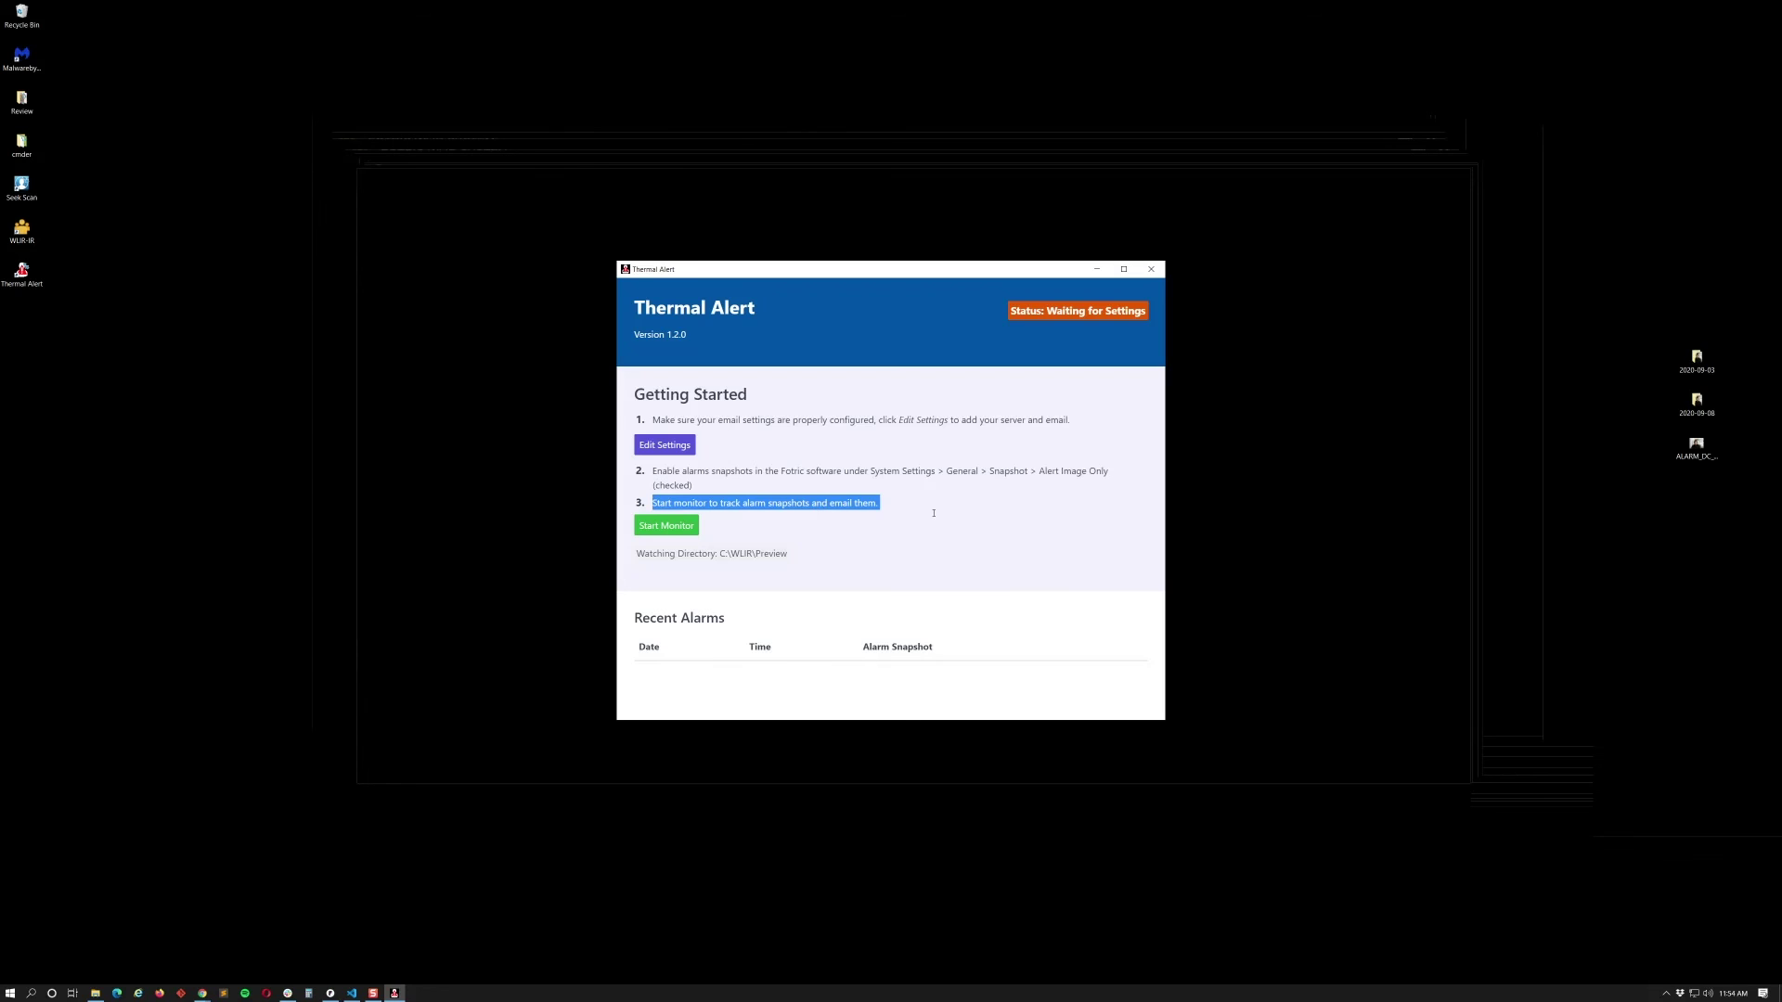
click(679, 528)
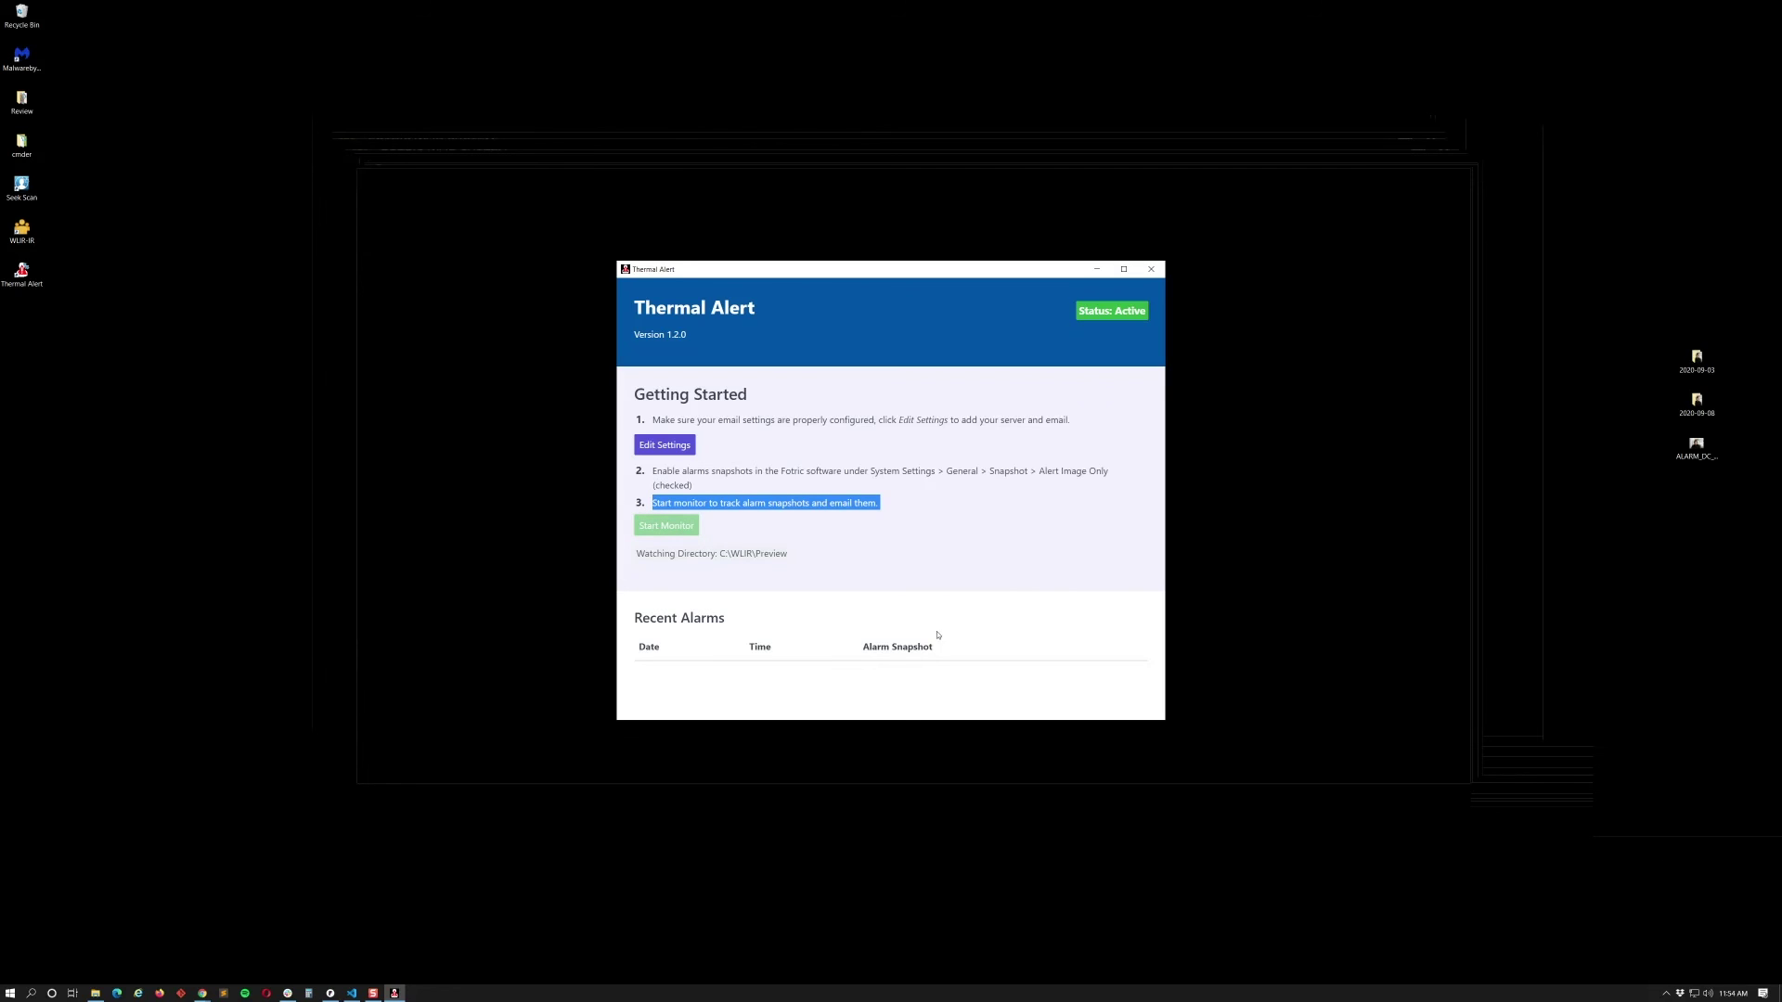
click(1078, 317)
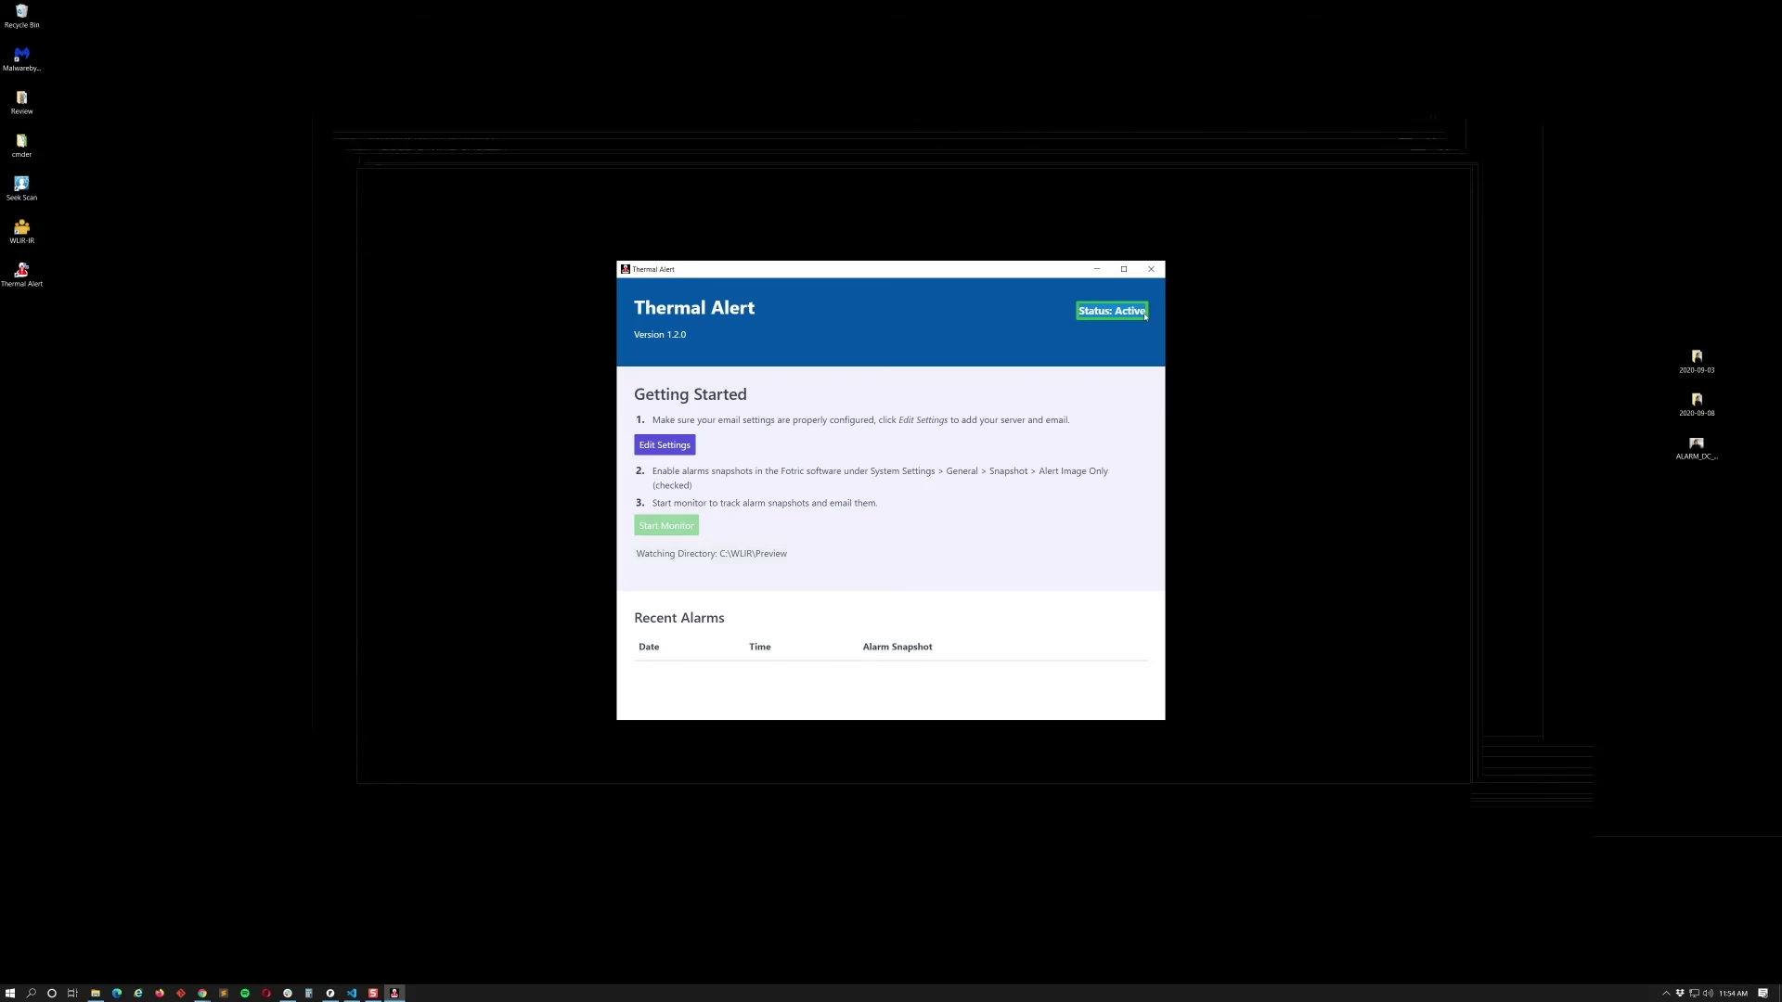
- Minimize the Thermal Alert window, restore it for a look at the monitor, and minimize it again
click(1096, 269)
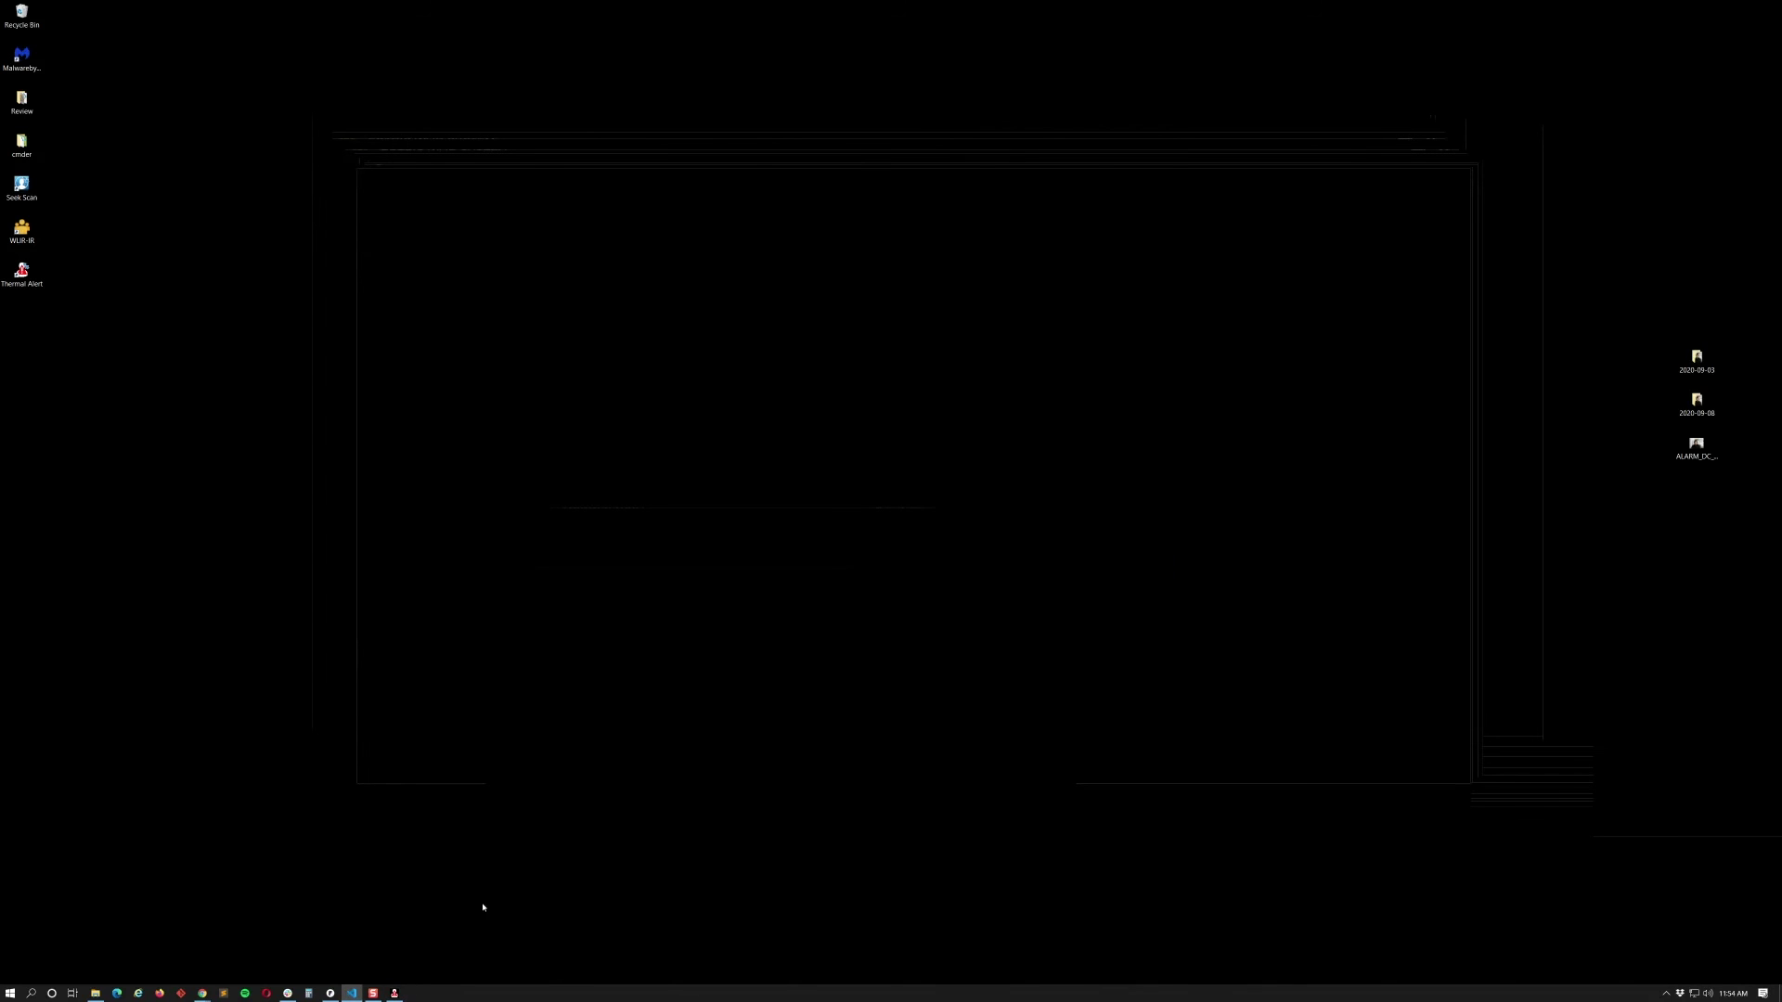
click(395, 994)
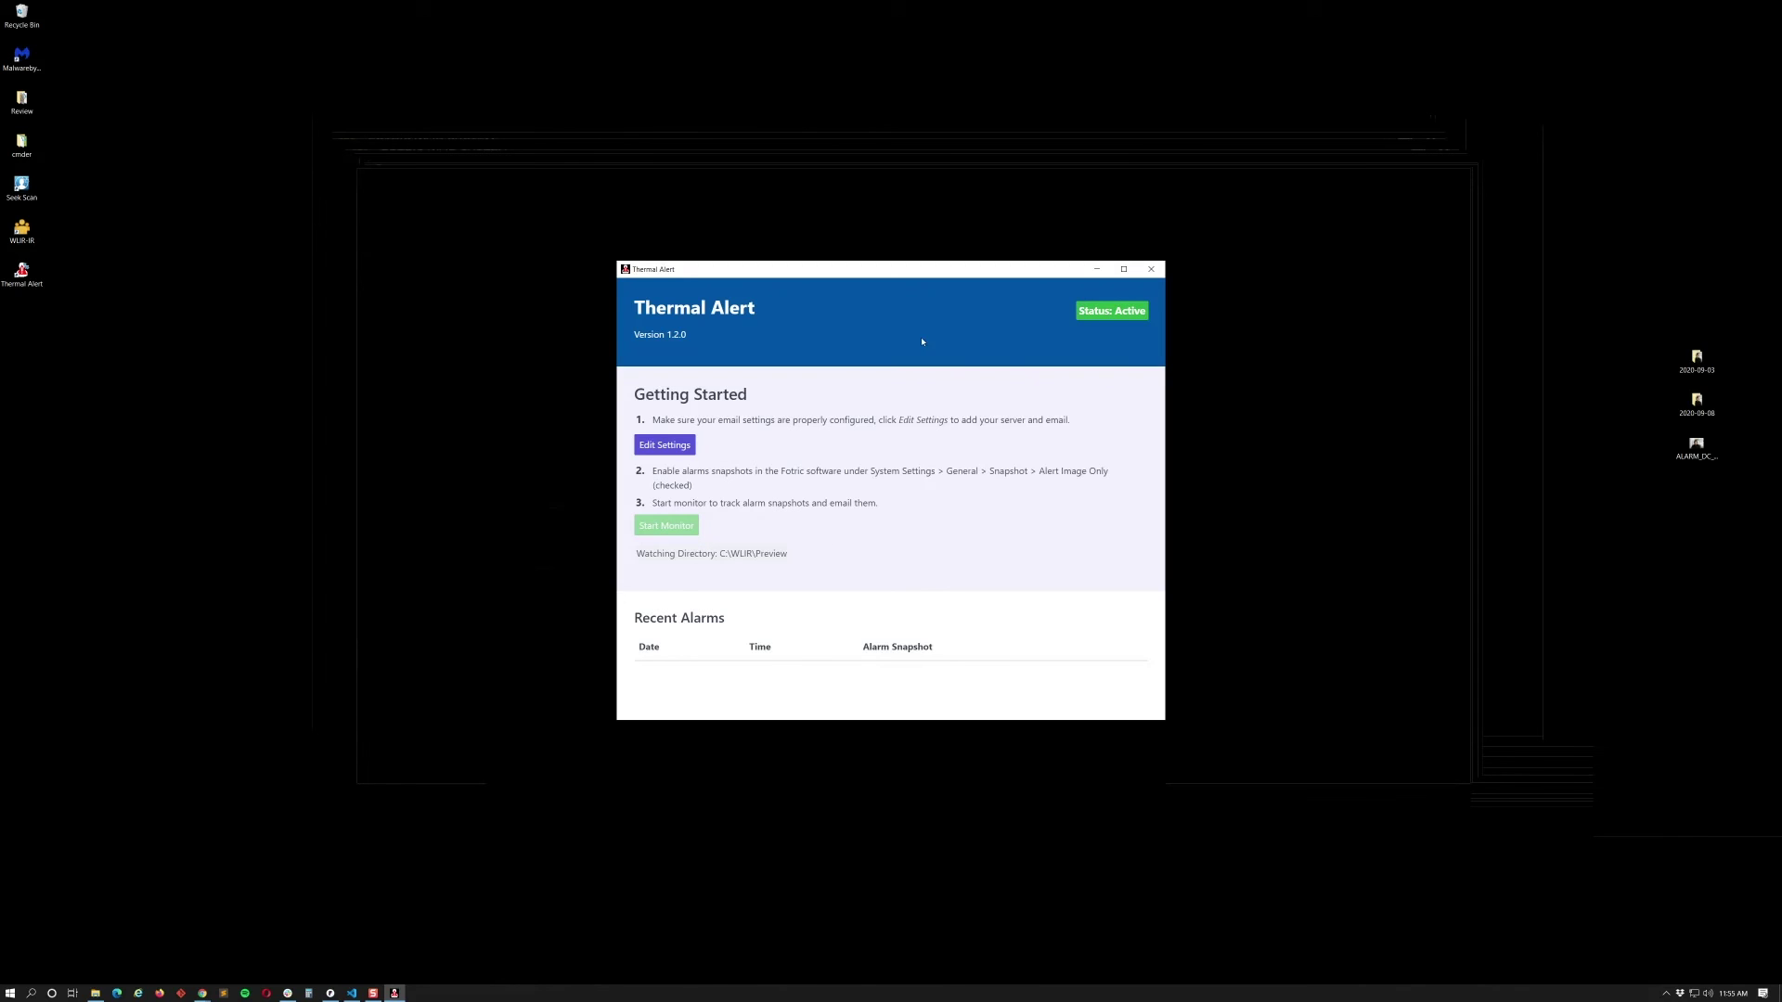
click(1098, 270)
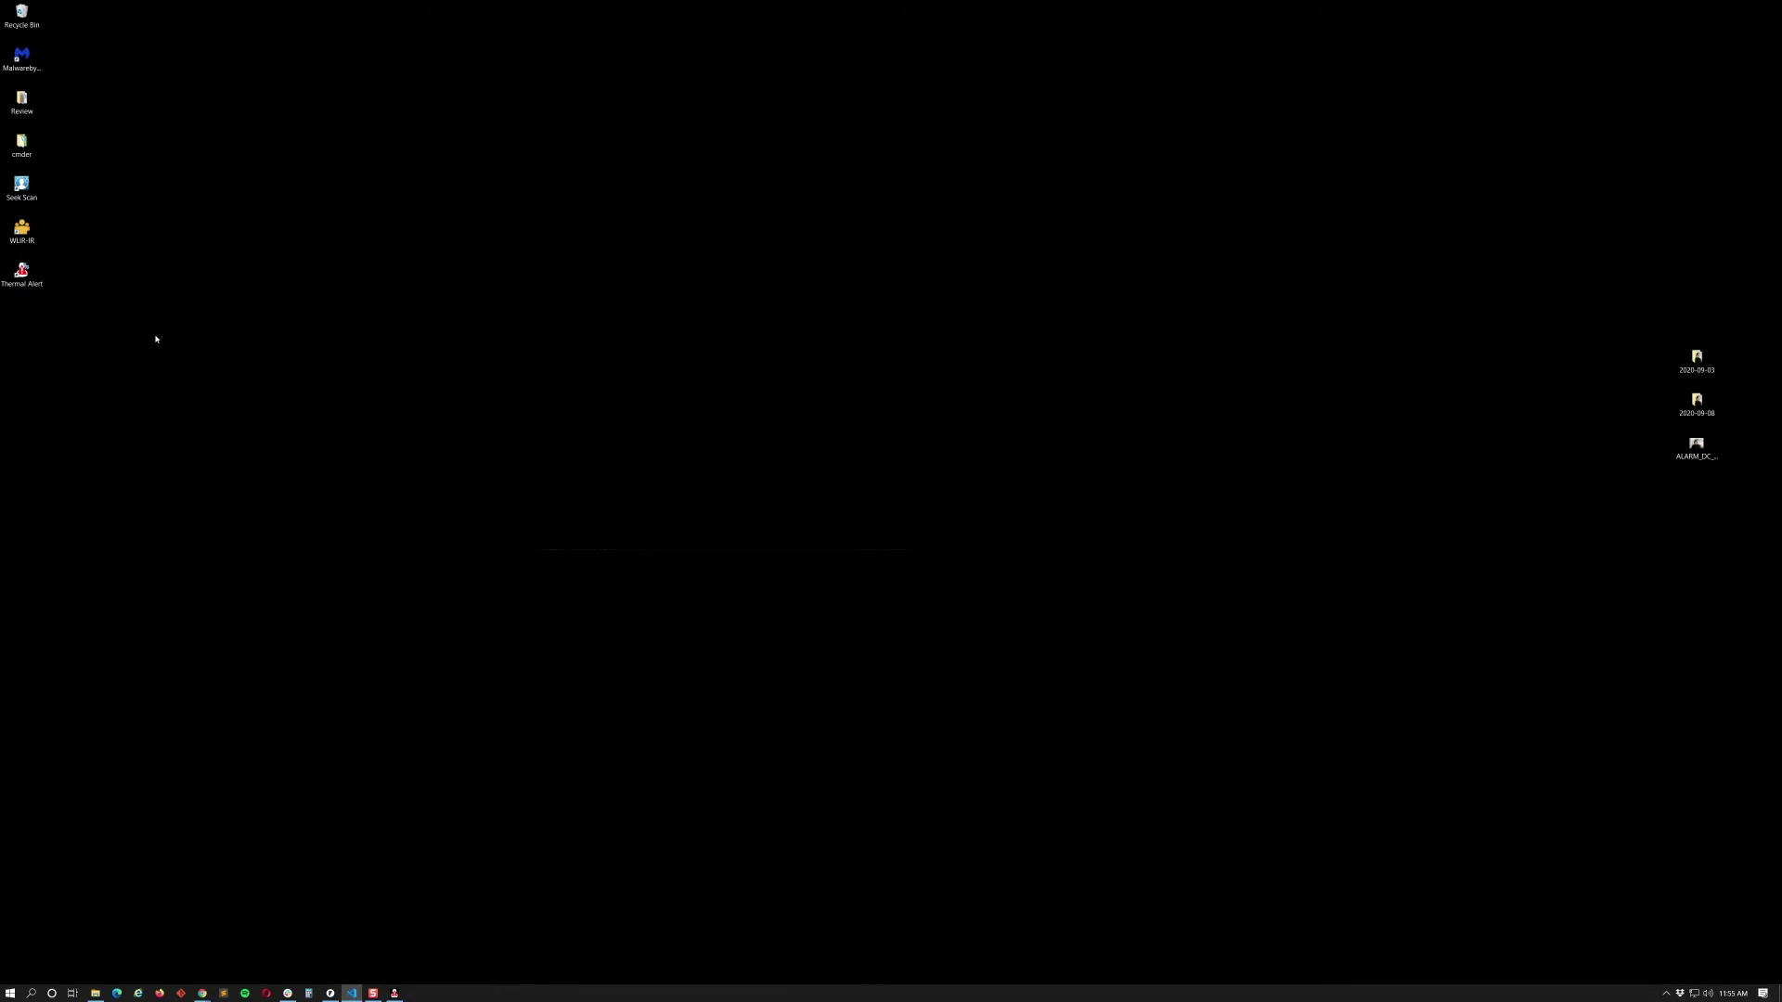